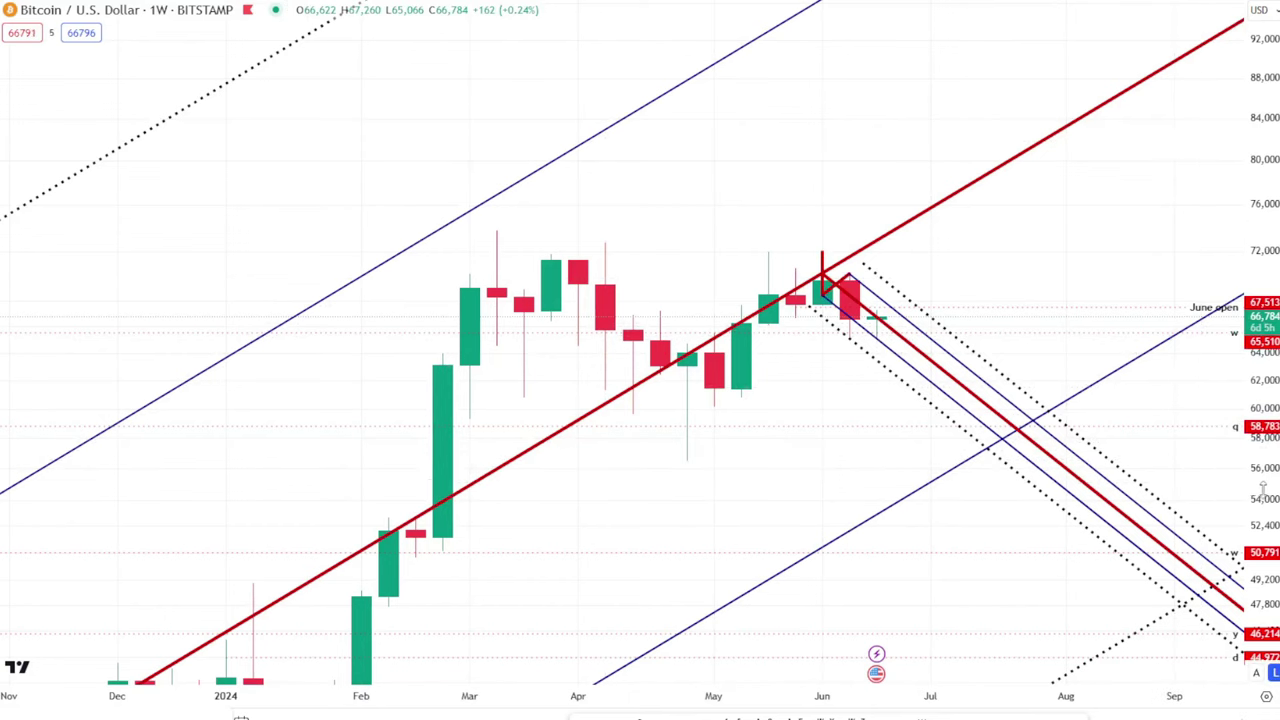
- Examine the weekly Bitcoin candles of 2024 against the rising and falling pitchforks and compare them with the late-2021 high
left_click_drag(1264, 490, 740, 345)
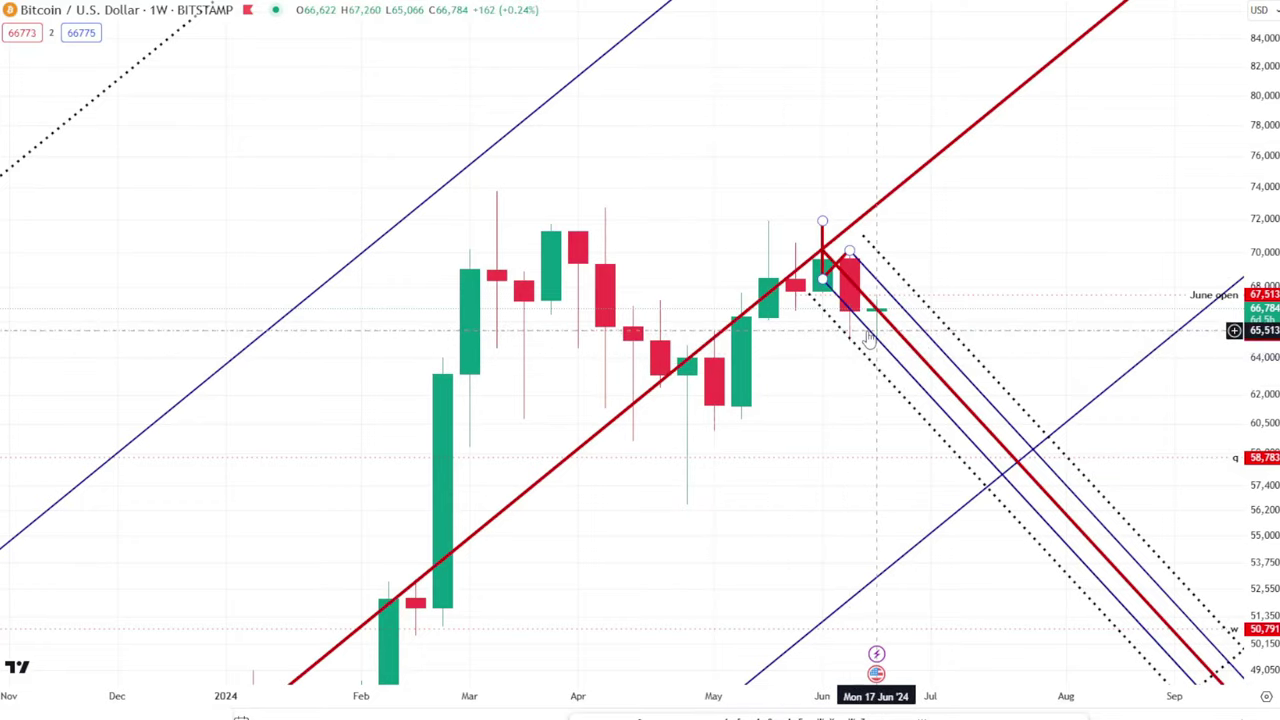
scroll(529, 363, "down", 5)
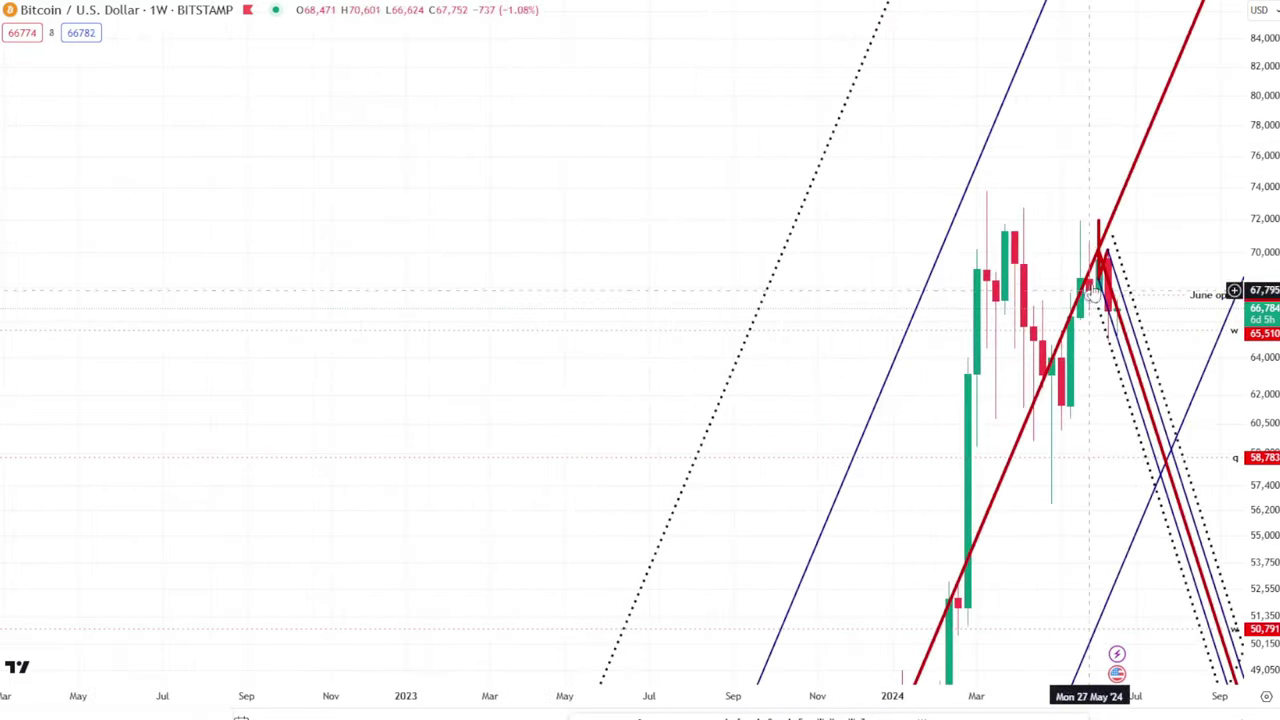
scroll(1095, 292, "down", 5)
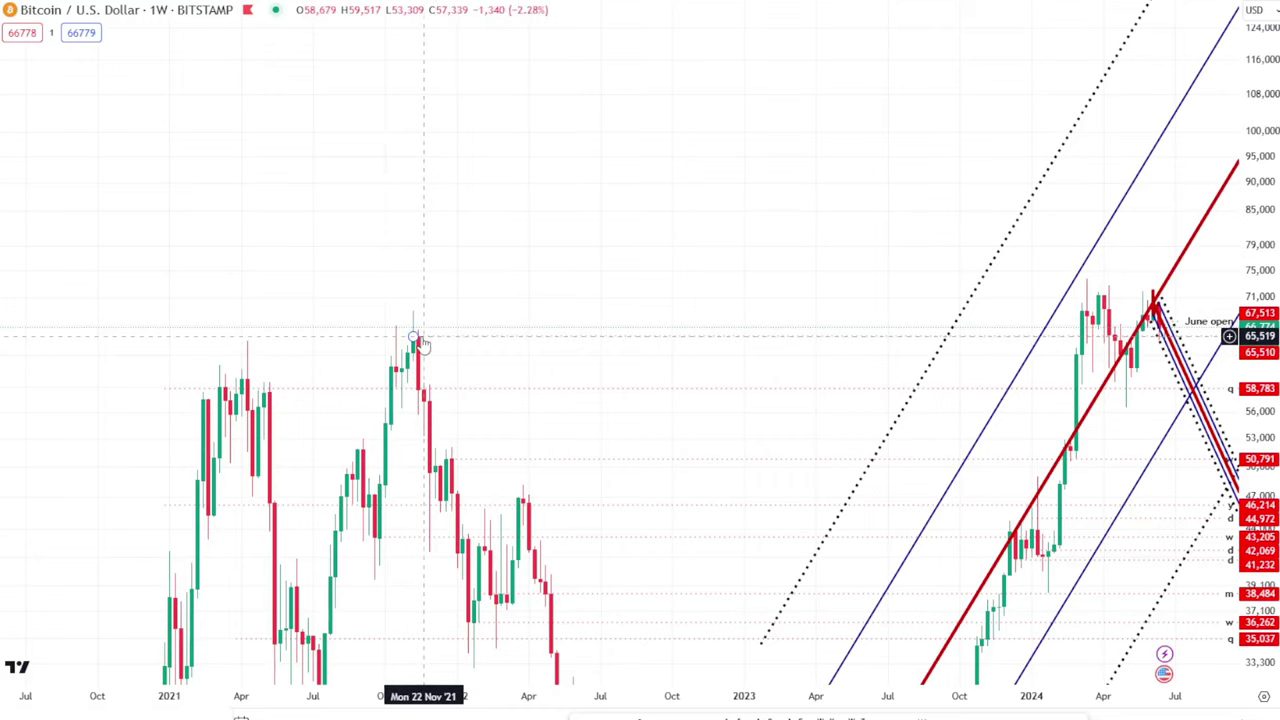
scroll(1094, 460, "up", 3)
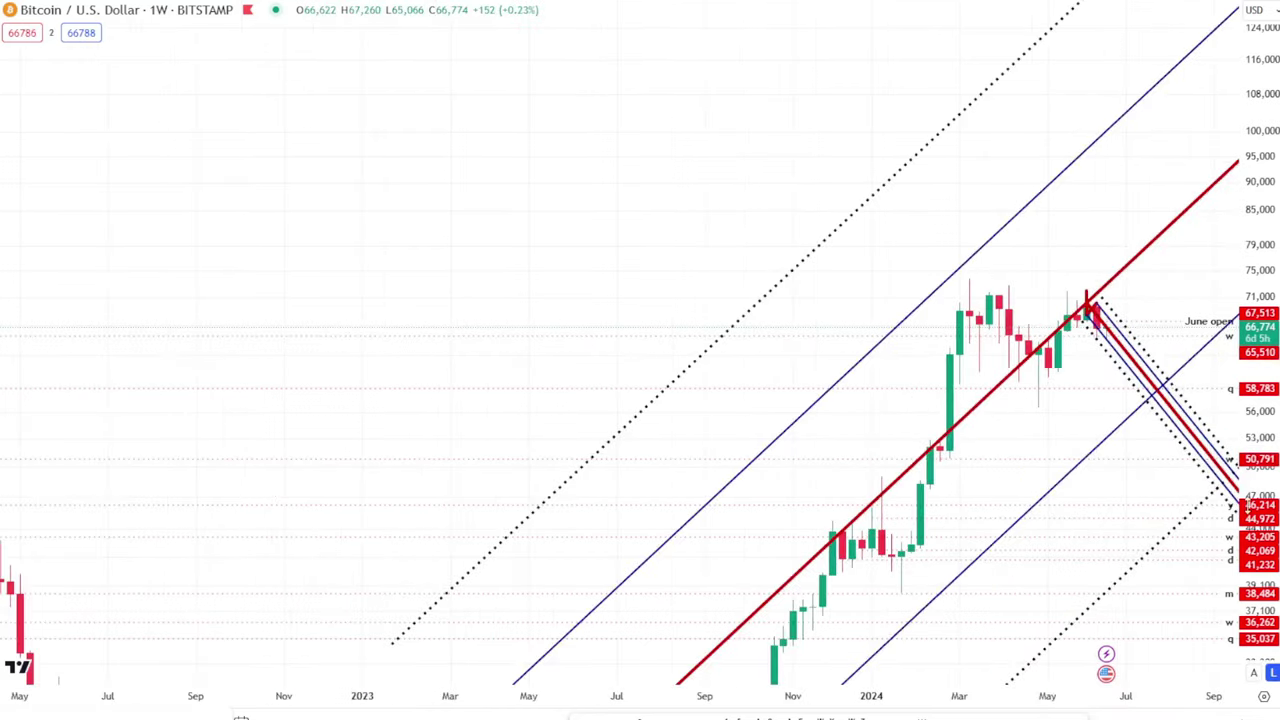
left_click_drag(1263, 487, 1160, 329)
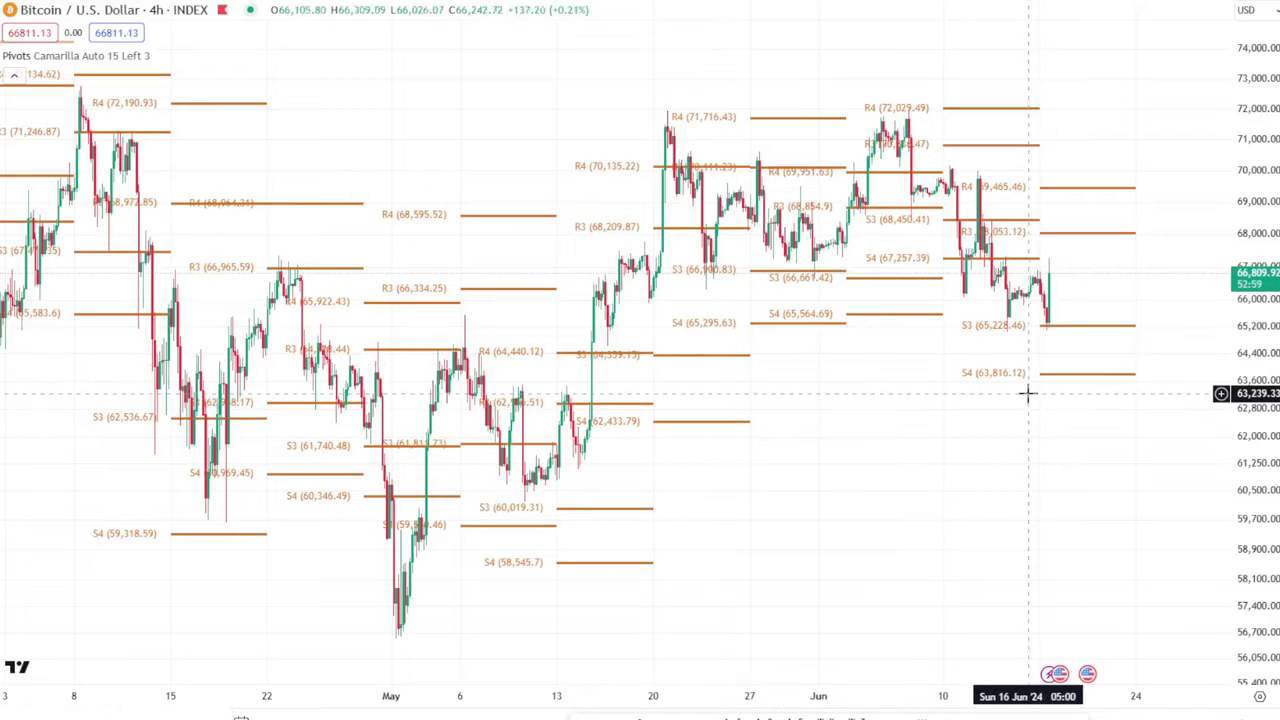
- Examine Bitcoin's four-hour Camarilla pivot levels and the weekly price history relative to the 20 and 200 SMA
scroll(845, 326, "up", 4)
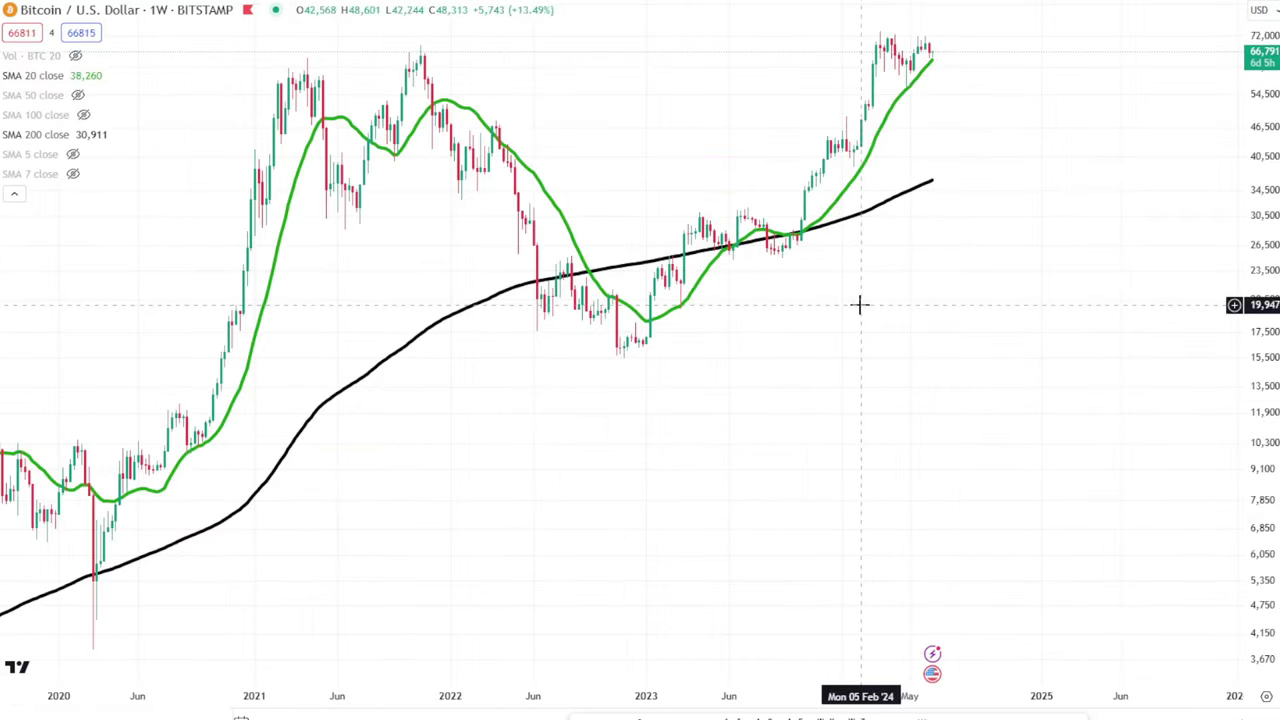
scroll(754, 348, "down", 5)
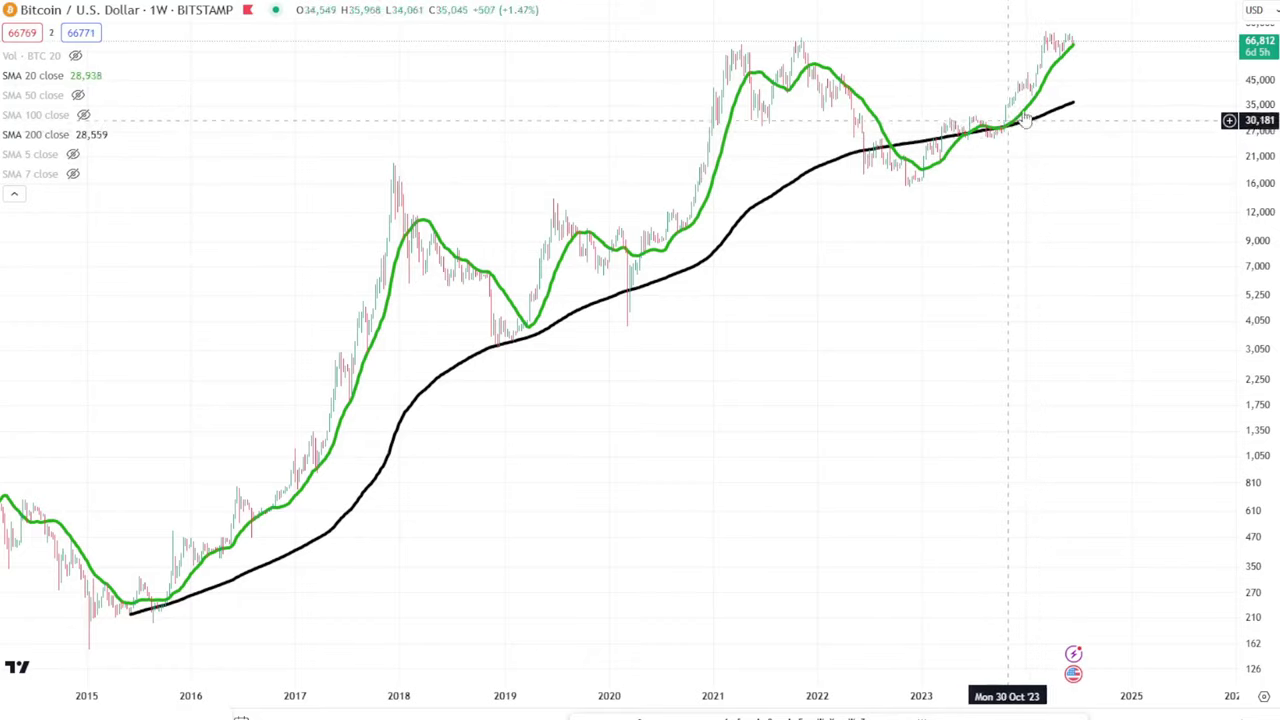
scroll(1080, 234, "up", 5)
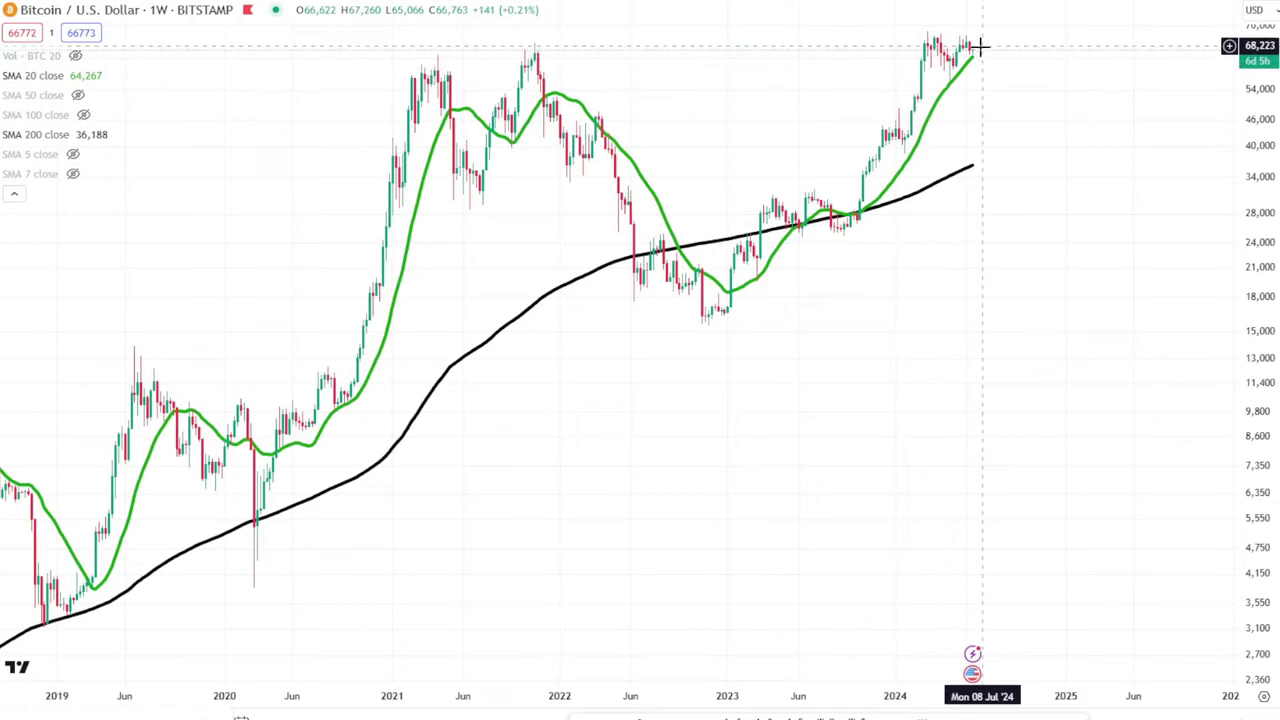
scroll(866, 154, "up", 3)
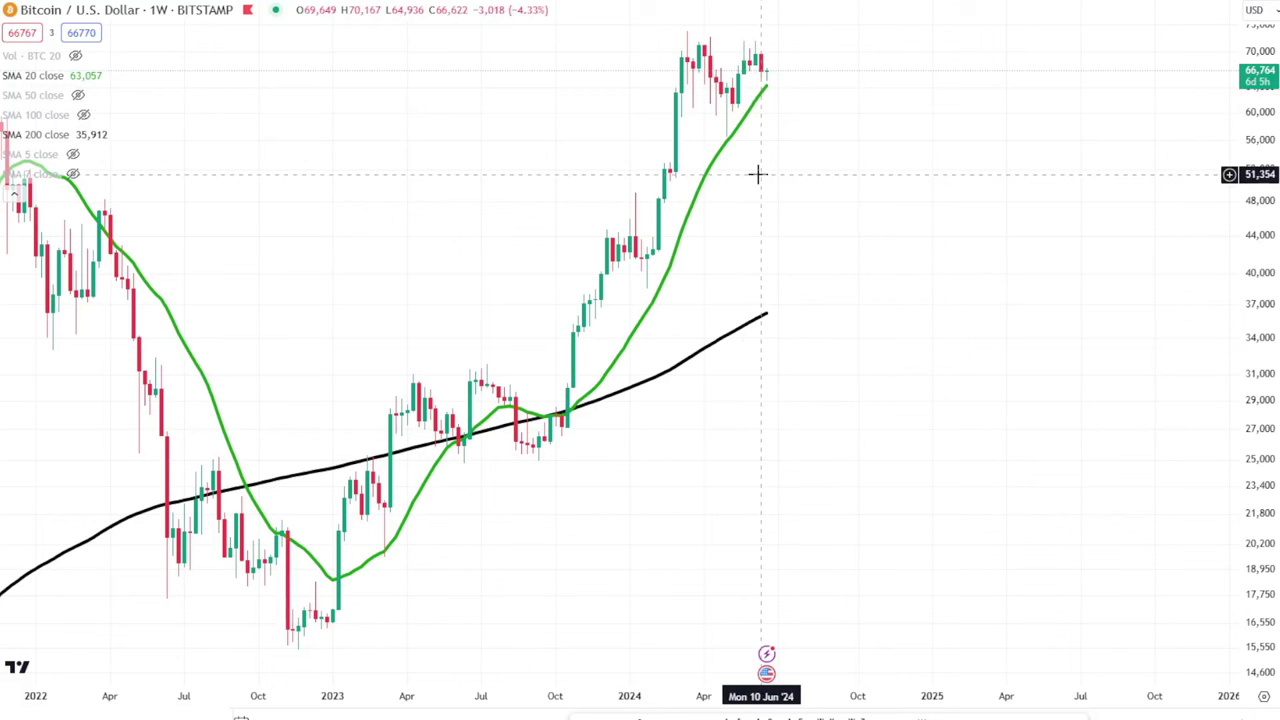
scroll(757, 180, "down", 4)
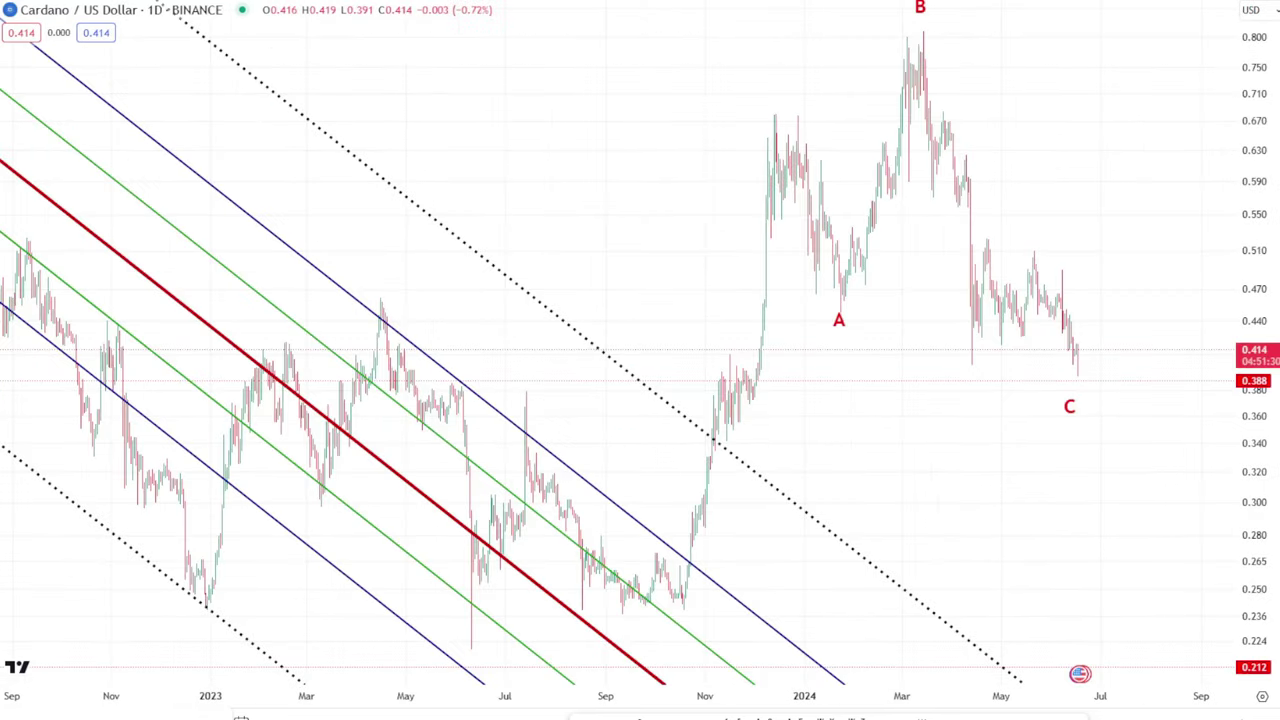
- Inspect the A-B-C correction on the daily Cardano chart and the recent lows on the daily AVAX and MATIC charts
scroll(1100, 384, "up", 2)
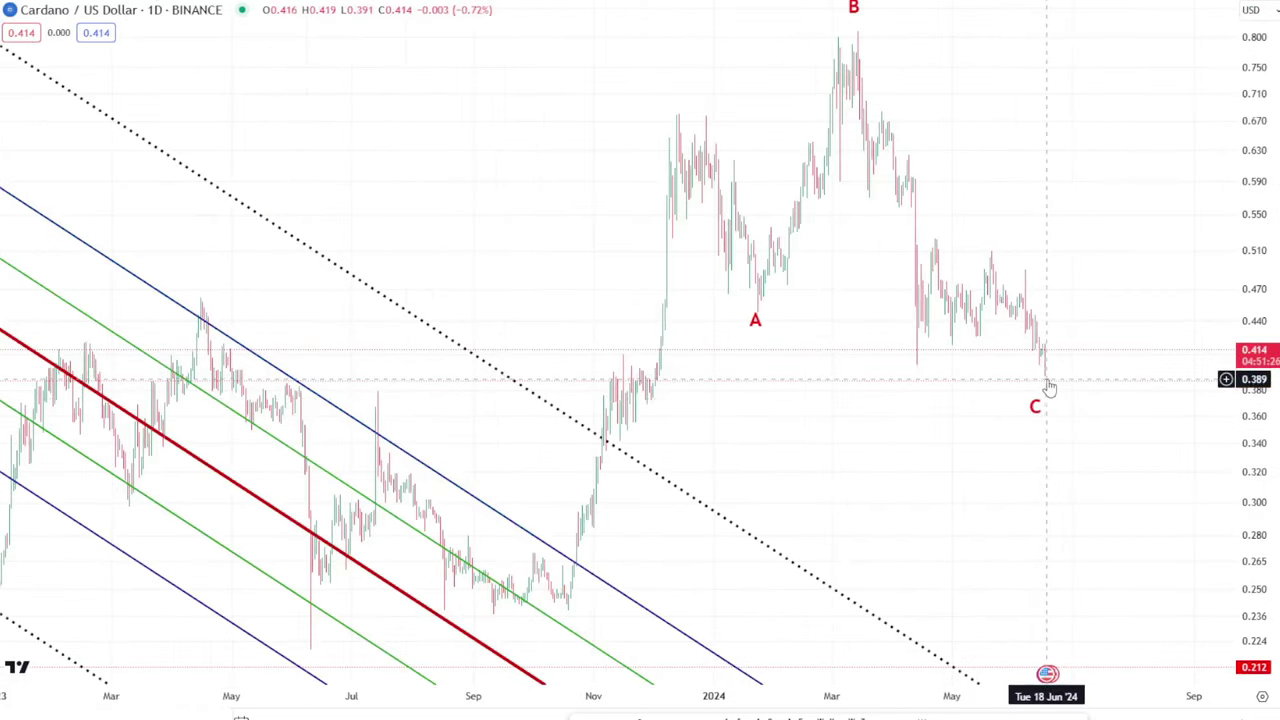
scroll(1062, 373, "up", 2)
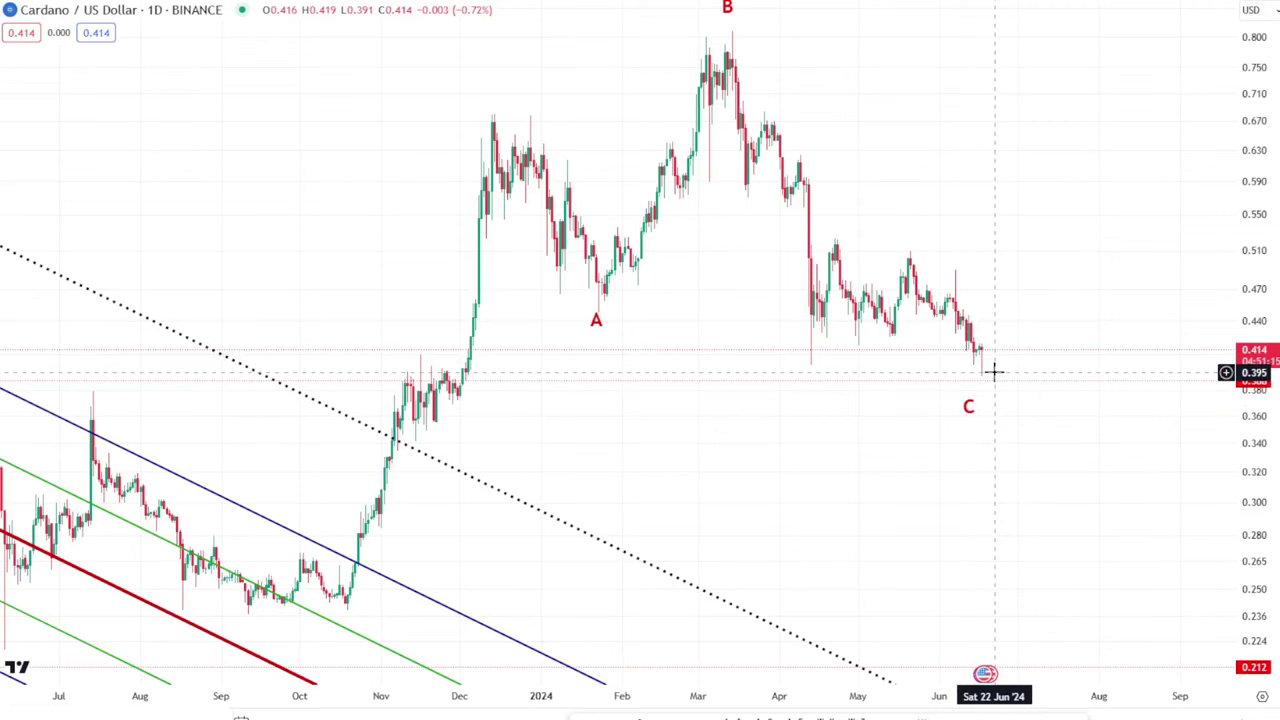
key("Down")
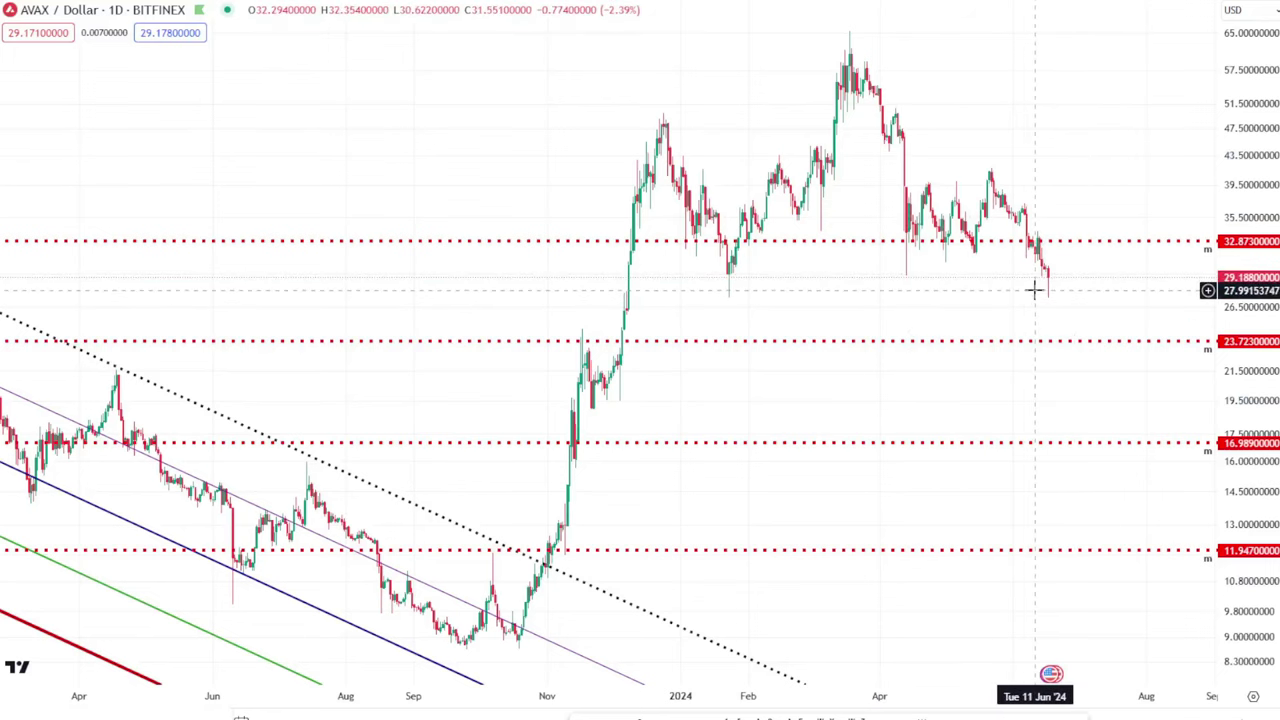
key("Down")
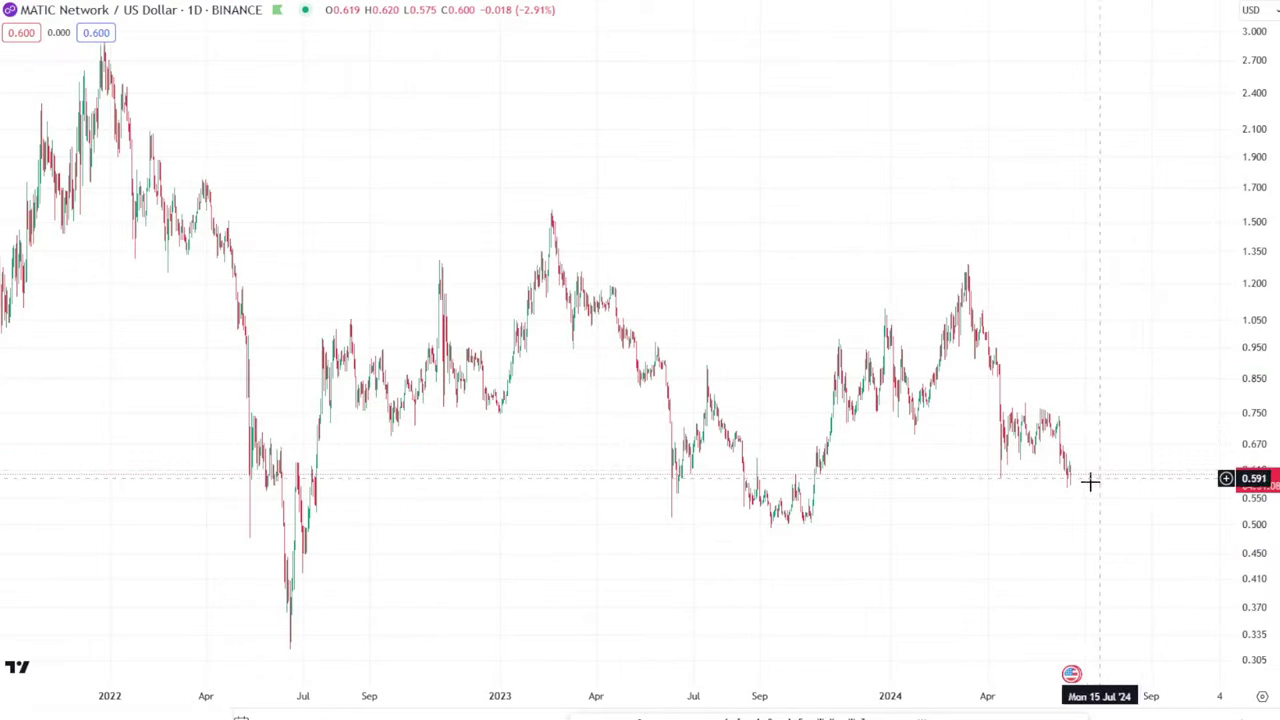
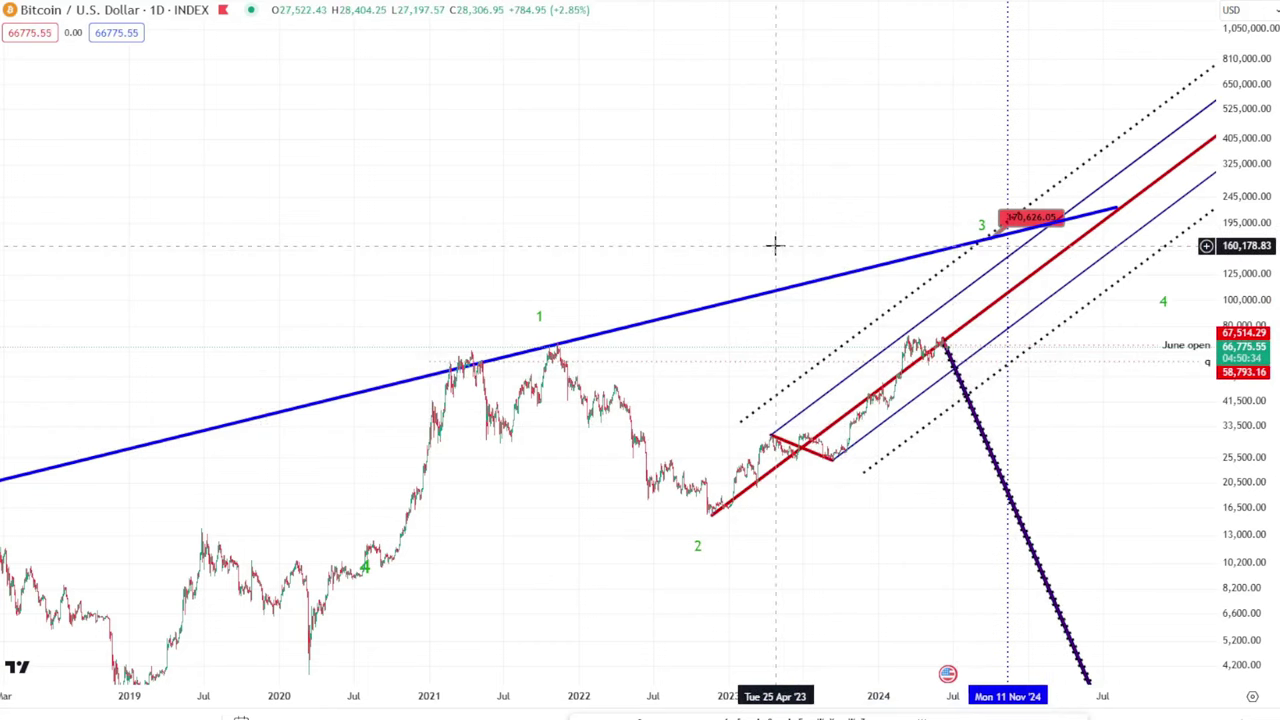
- Switch the Bitcoin index chart to the 1W interval and bring the price history from 2010 onward into view
type("1W")
key("Return")
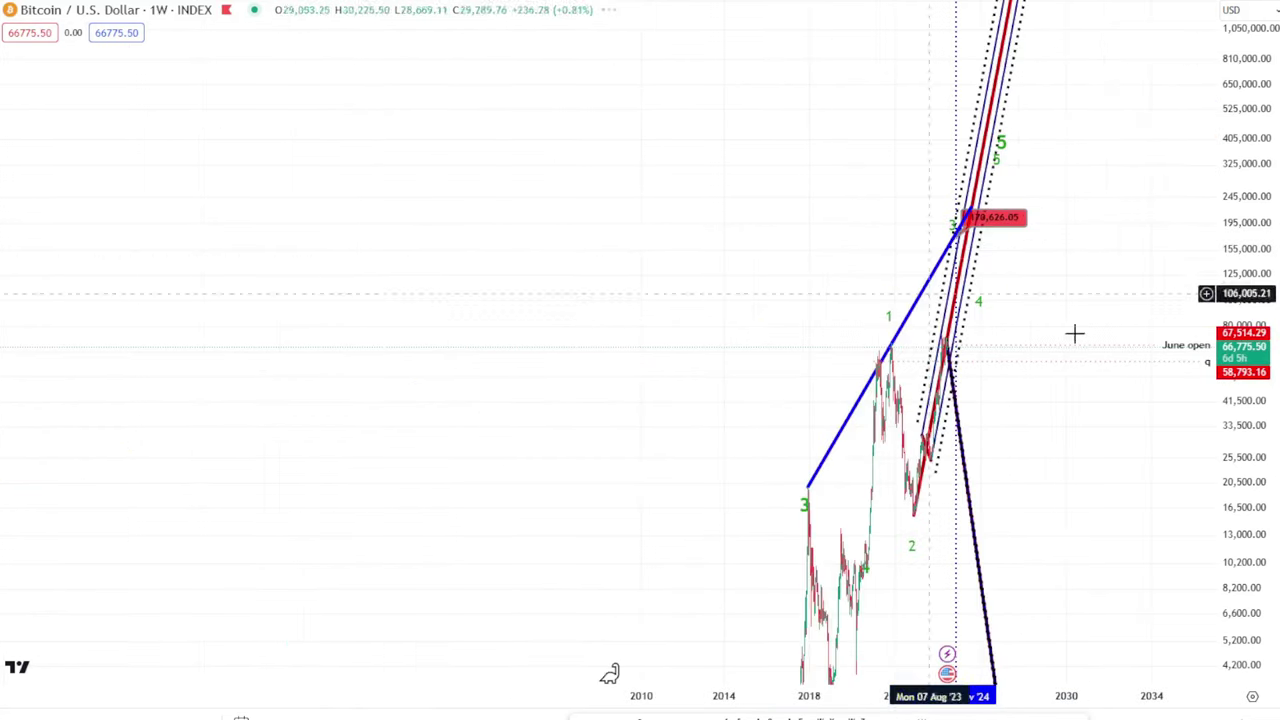
scroll(1108, 432, "down", 5)
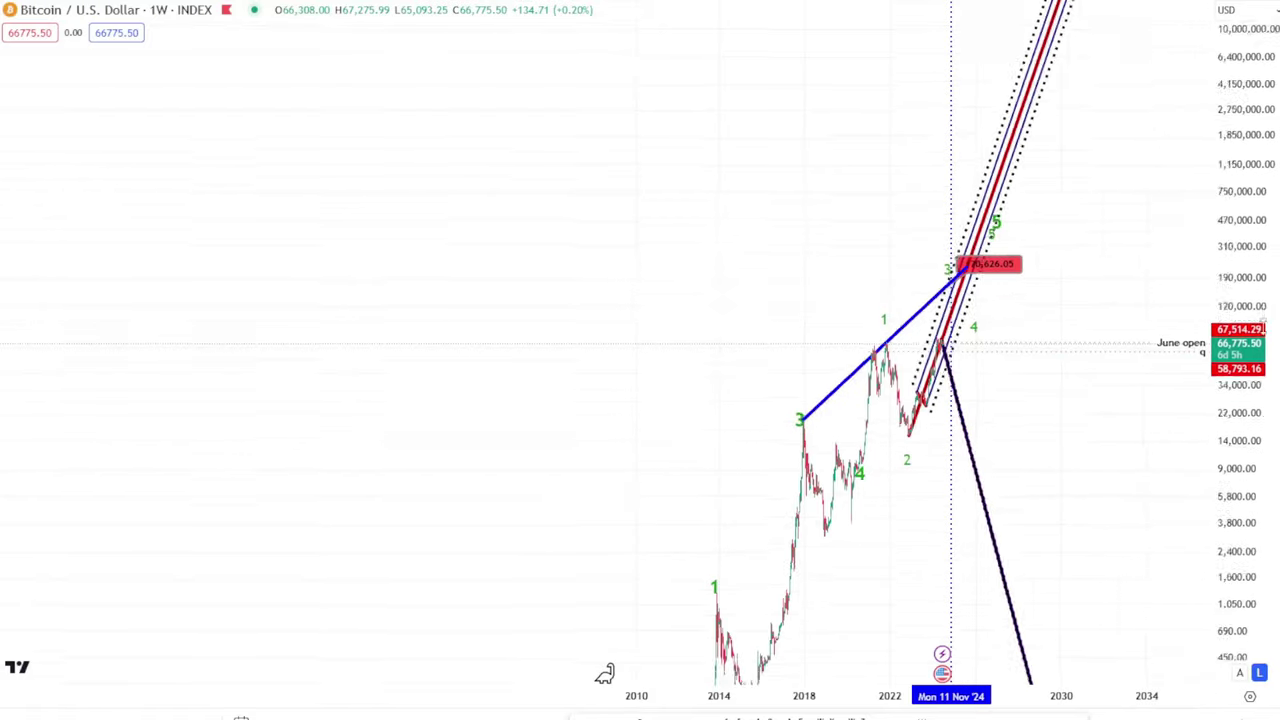
left_click_drag(517, 603, 614, 371)
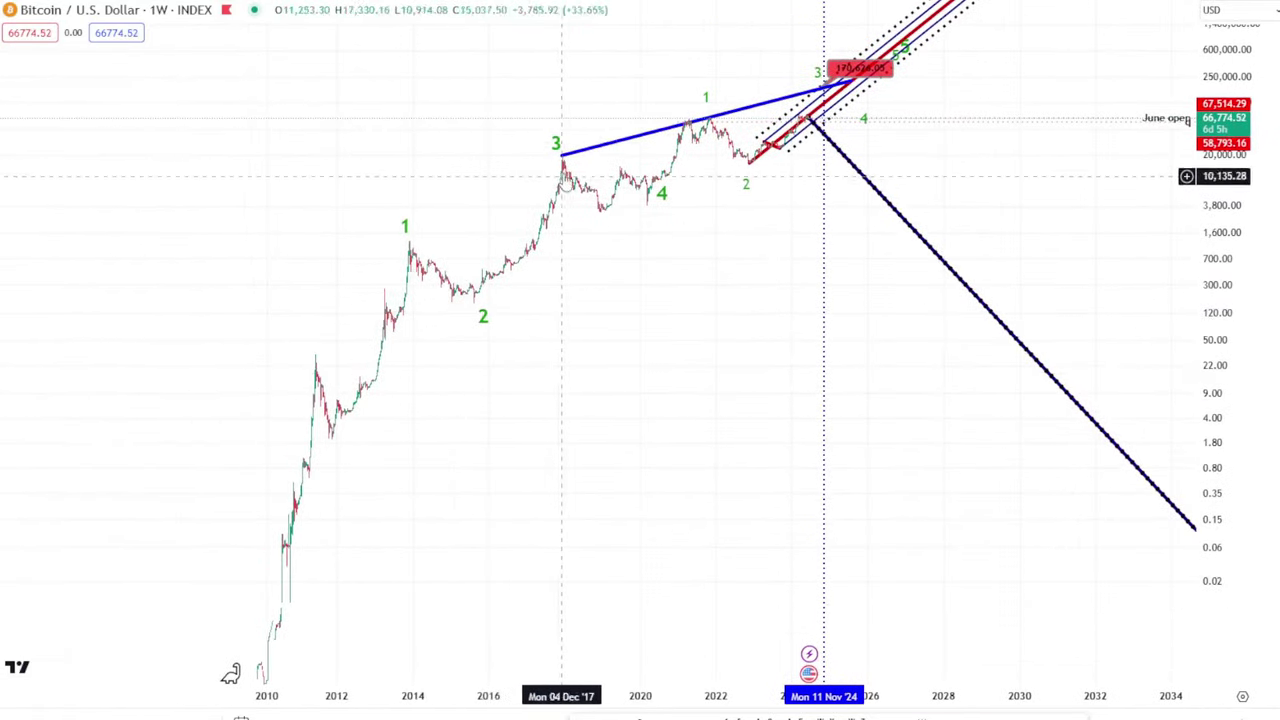
- Examine the long-term Elliott wave count labelled 1 to 5 on the weekly Bitcoin index chart
left_click(660, 192)
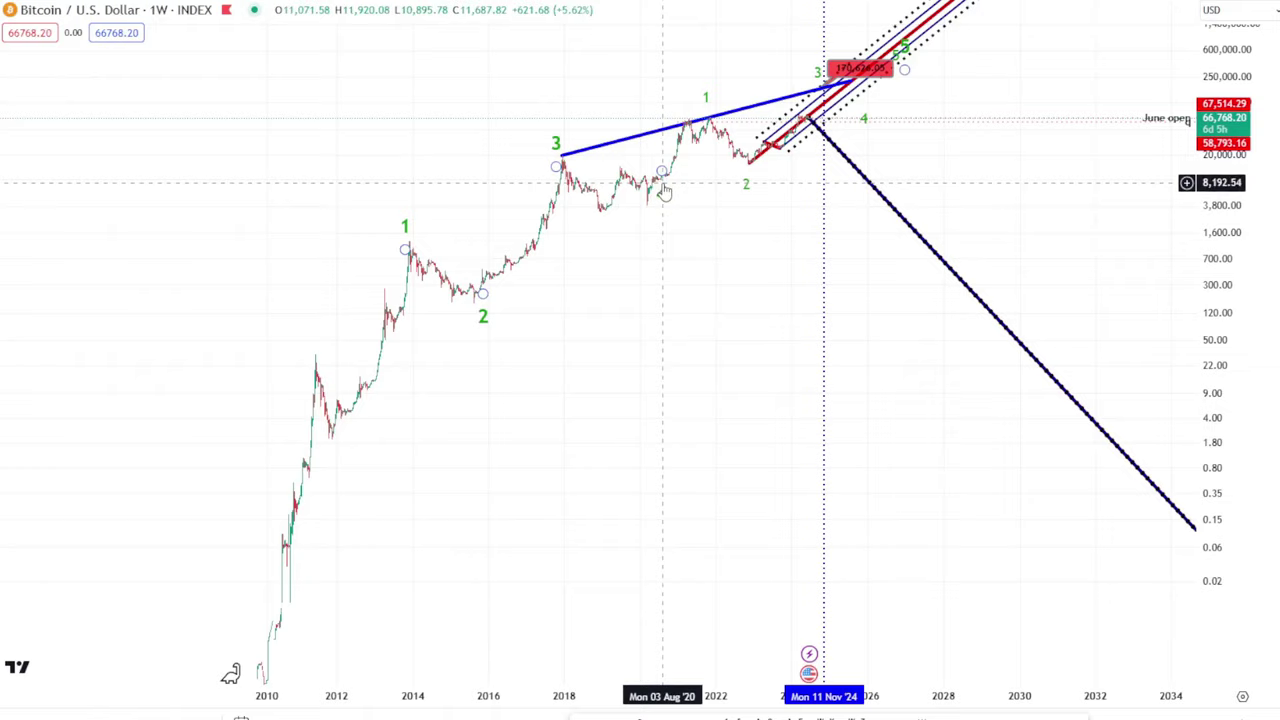
left_click(776, 349)
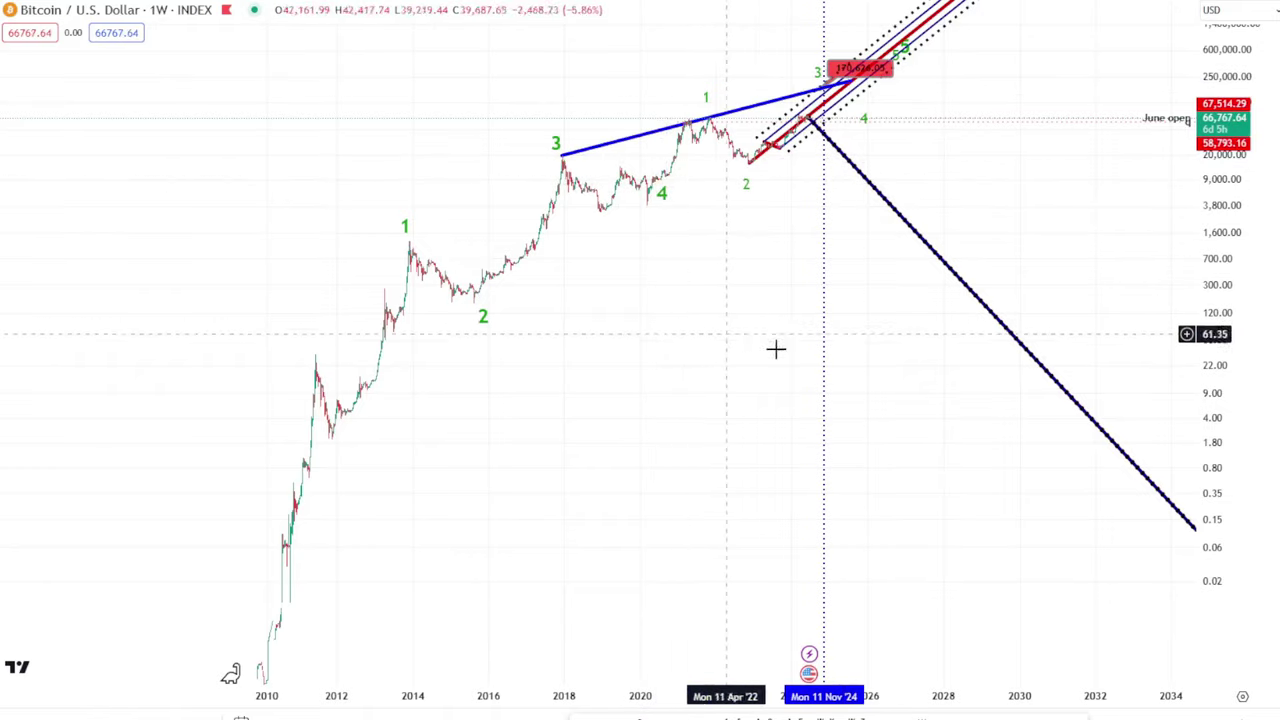
left_click_drag(1254, 440, 1254, 470)
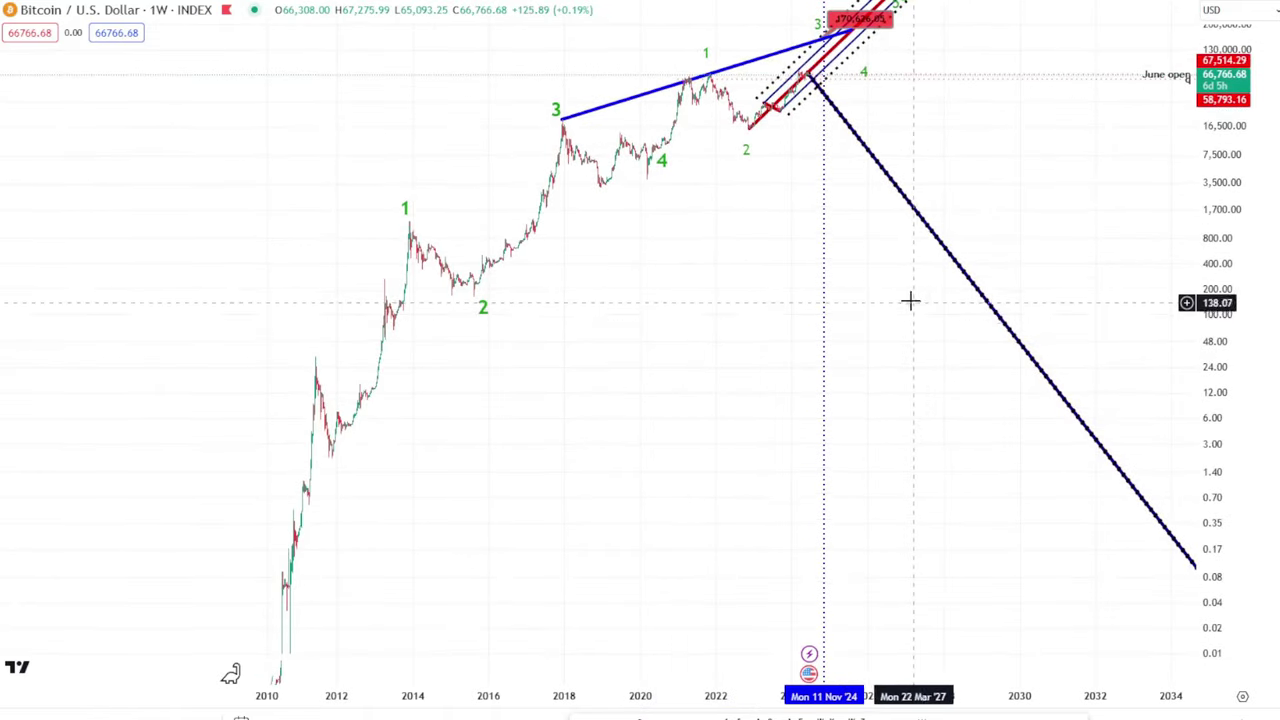
left_click_drag(908, 380, 895, 518)
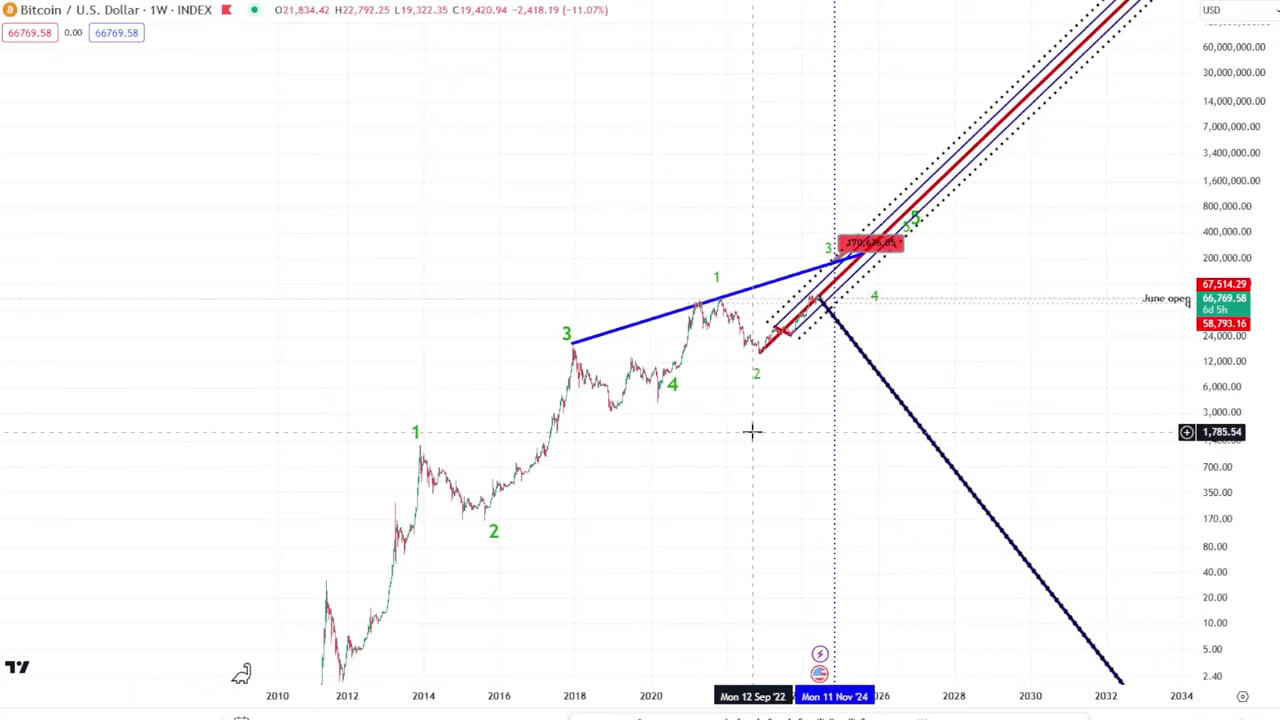
left_click_drag(751, 431, 689, 454)
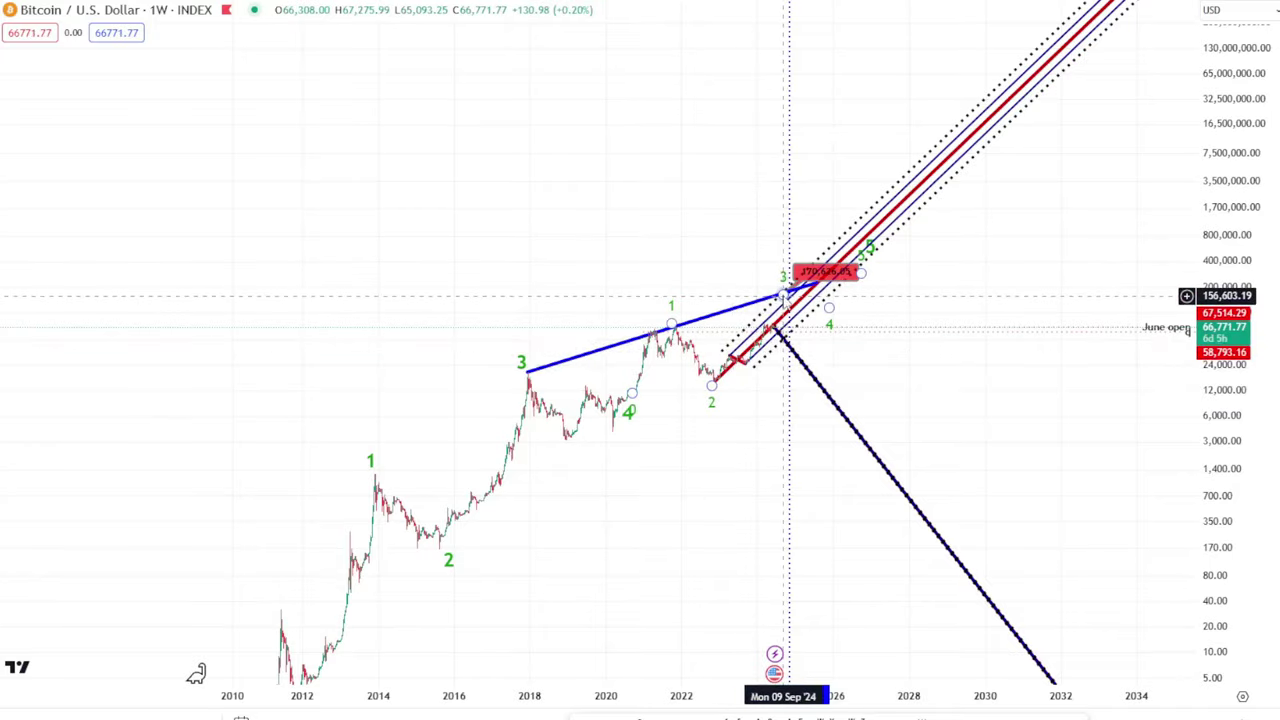
- Examine the current cycle's smaller wave labels where the blue trendline meets the rising pitchfork, from 2018 onward
left_click_drag(1234, 545, 1234, 440)
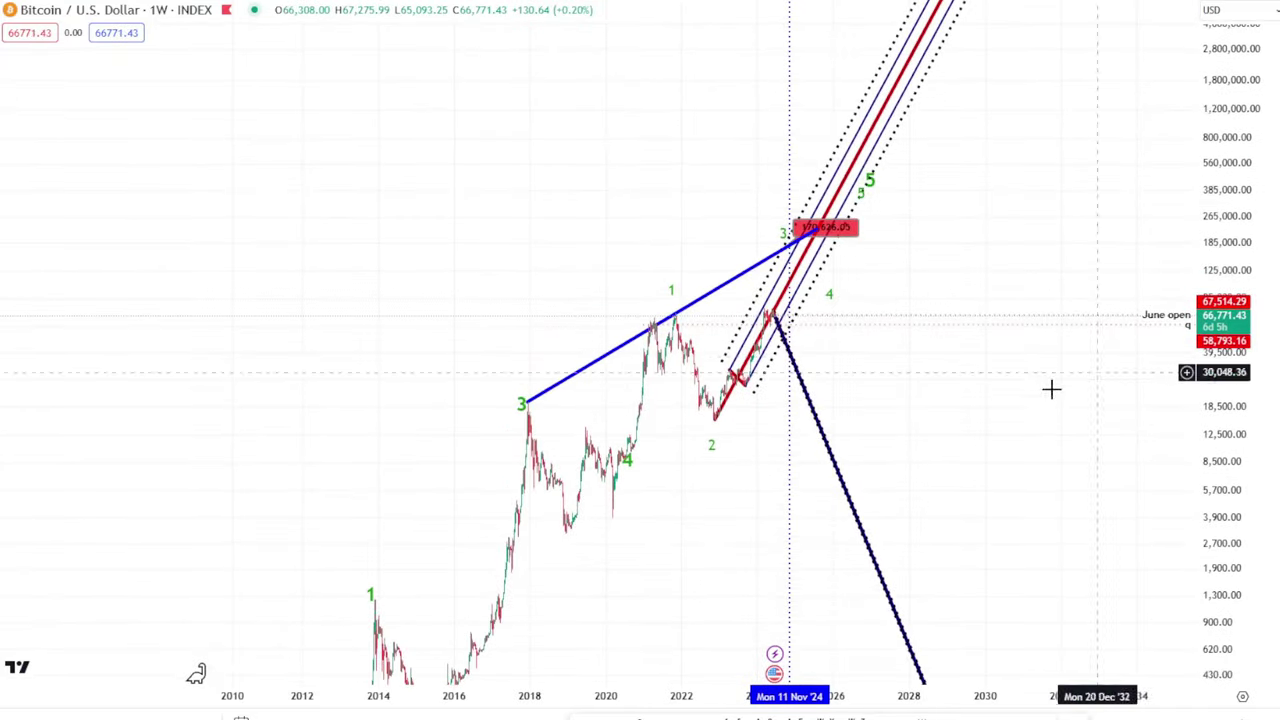
scroll(1000, 391, "up", 3)
left_click_drag(705, 364, 1074, 420)
scroll(1050, 424, "up", 3)
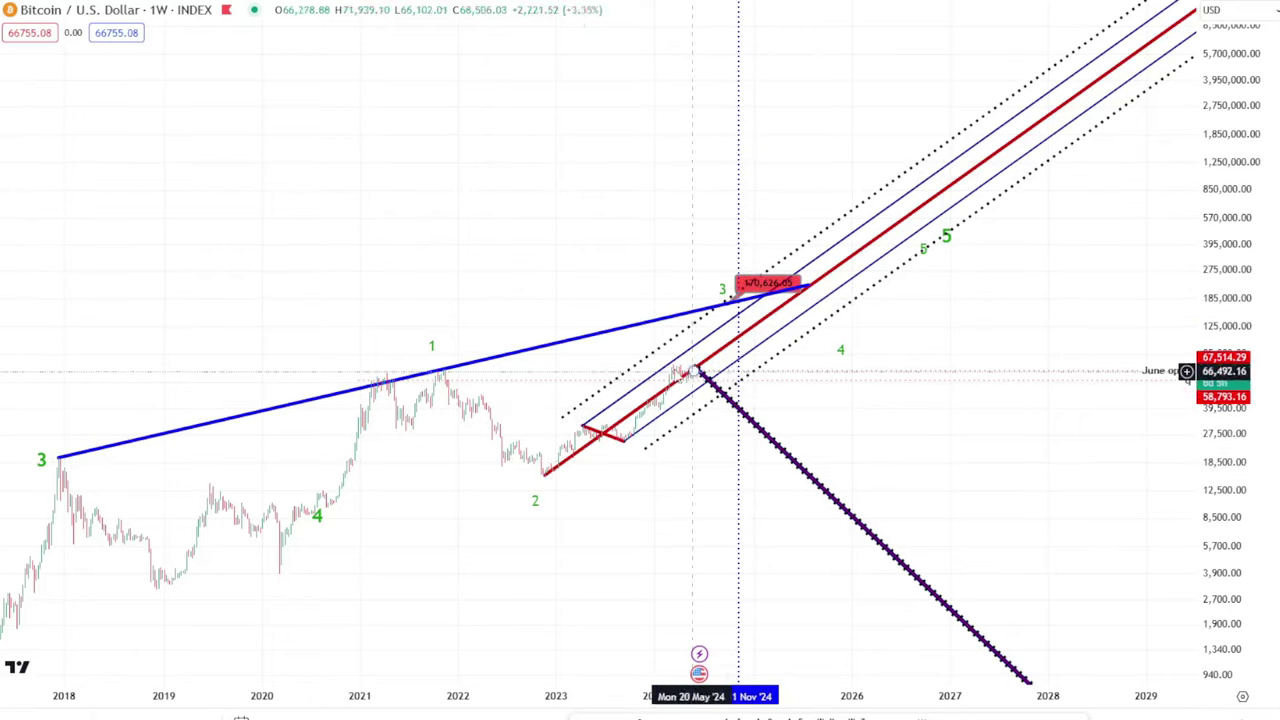
scroll(203, 491, "down", 3)
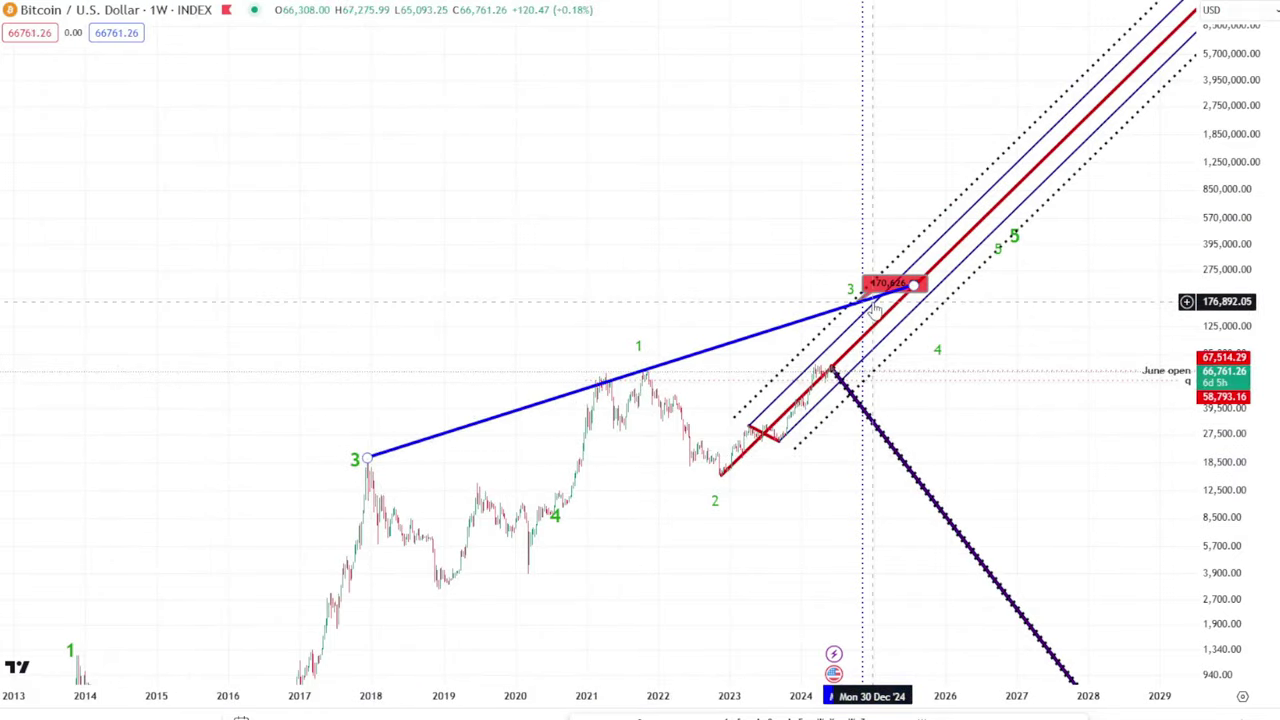
scroll(935, 362, "up", 5)
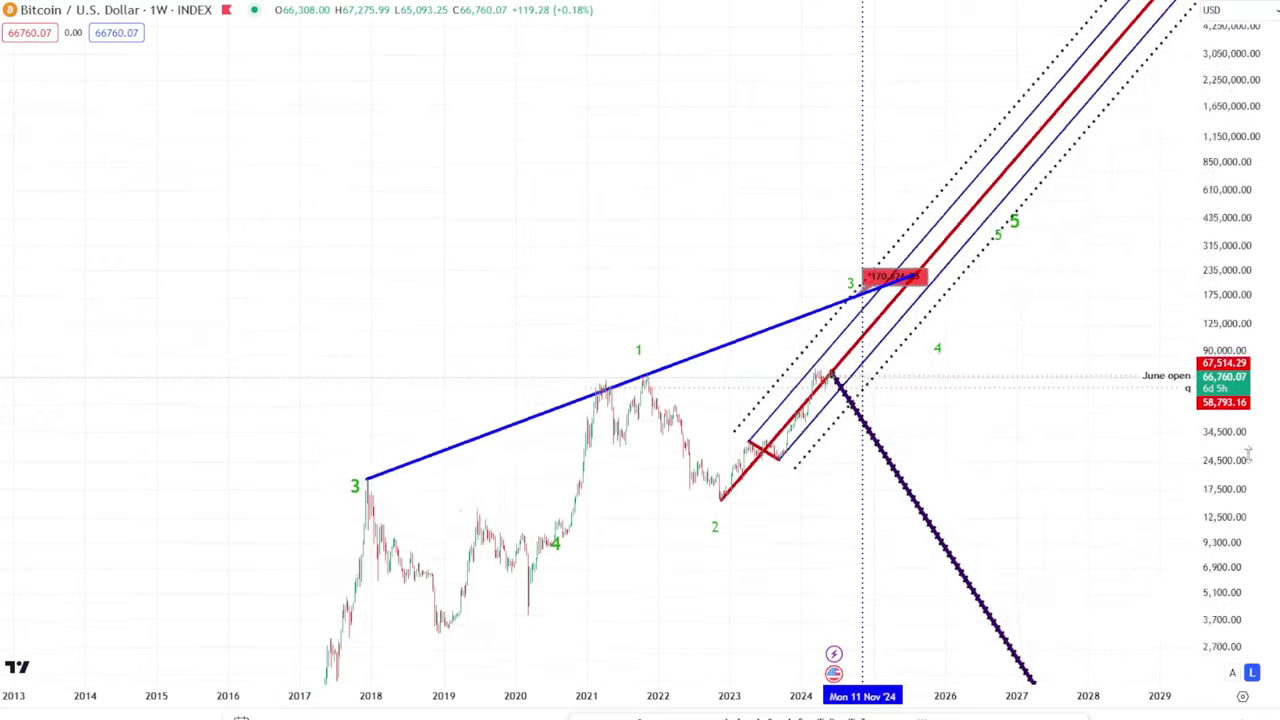
scroll(951, 476, "up", 4)
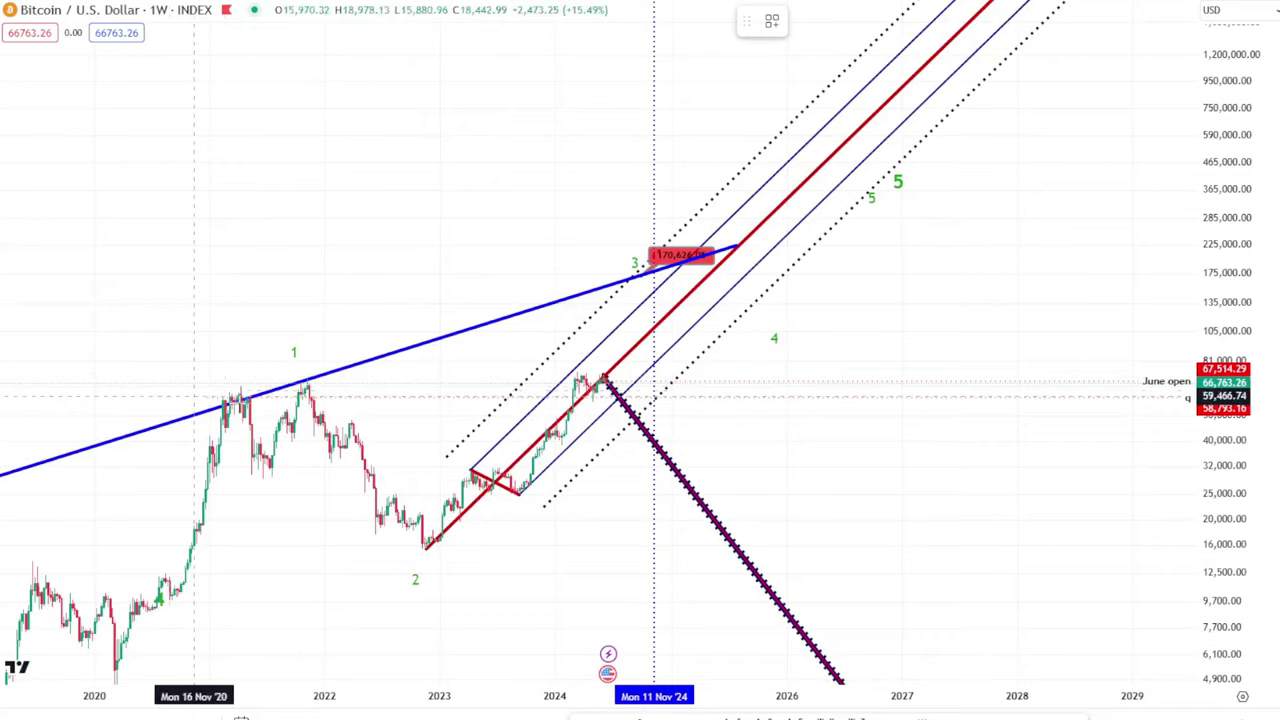
- Draw Fibonacci levels from the 2021 high at 68,711.43 to the 2022 low at 15,511.50, and delete them after reading the extensions
left_click(293, 382)
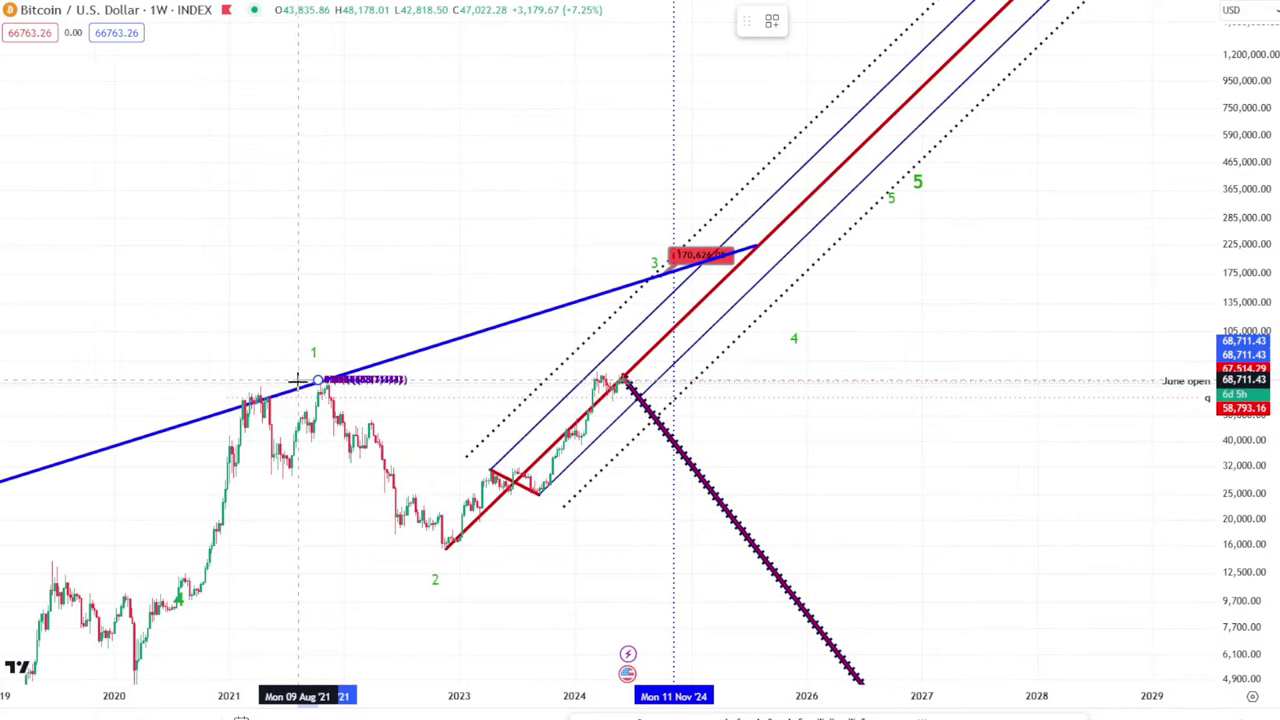
left_click(853, 548)
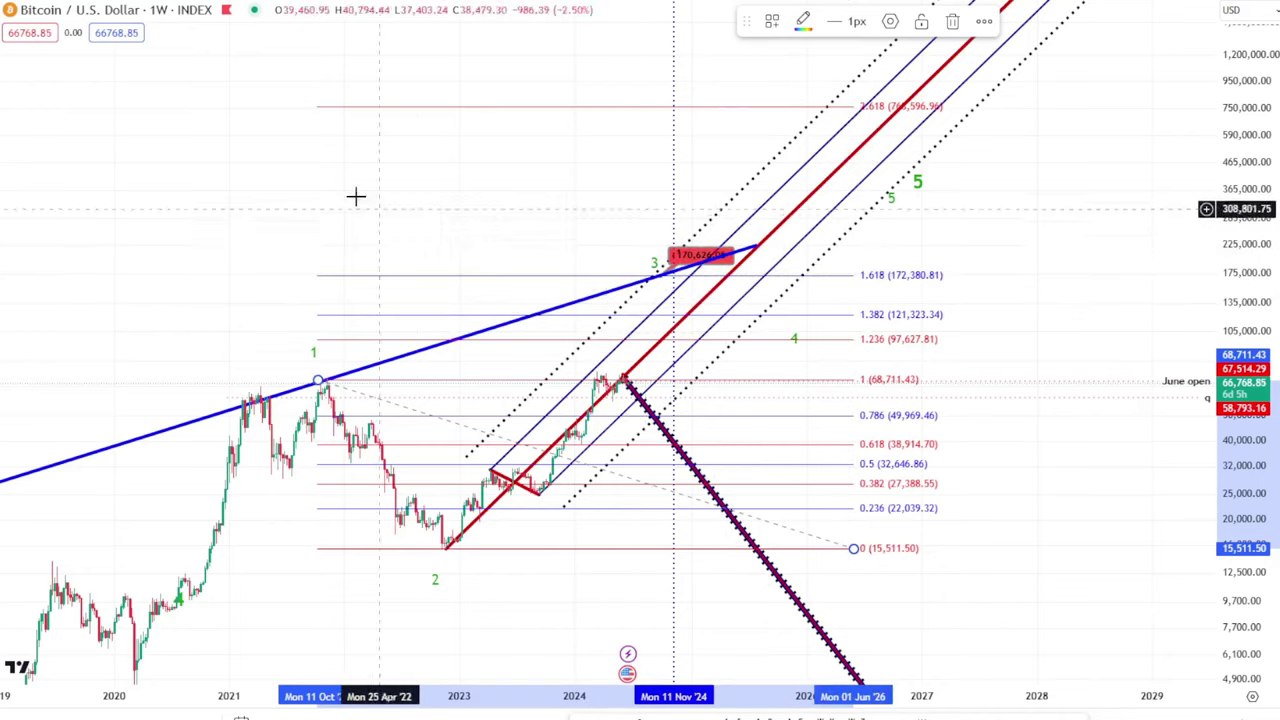
key("Delete")
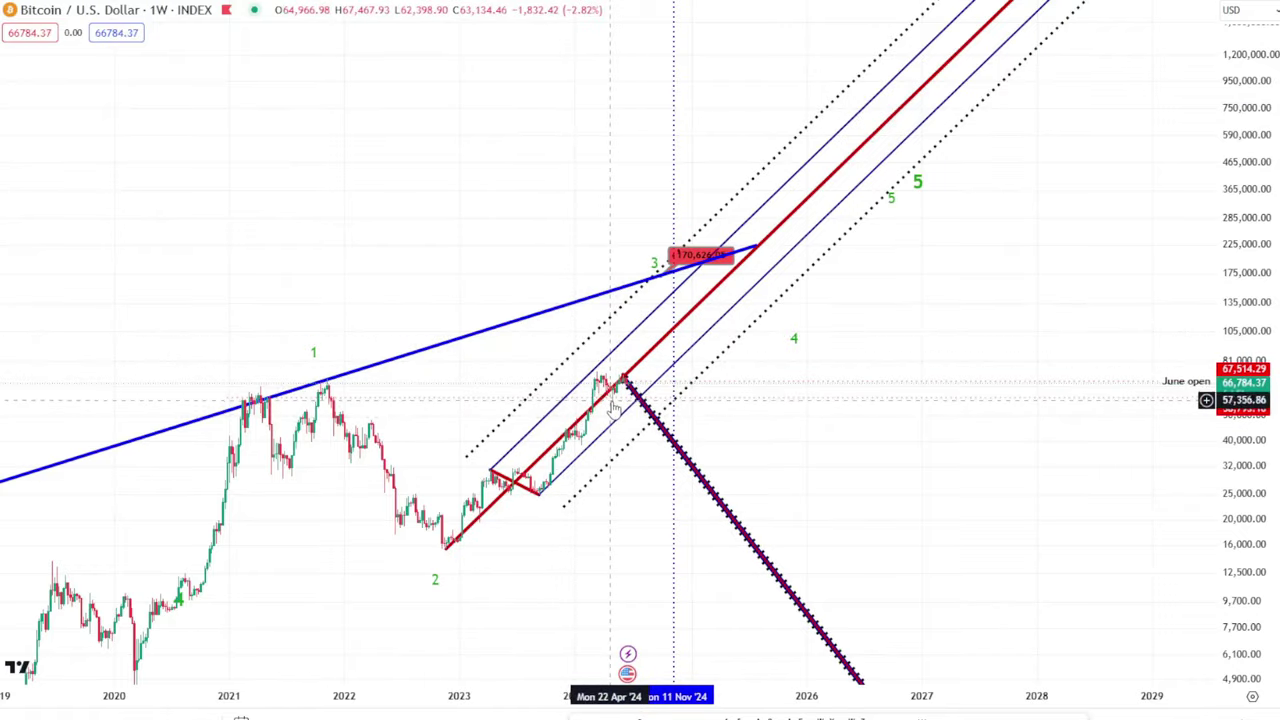
- Inspect the wave 3 projection on the Bitcoin index chart and the latest weekly Bitstamp candles inside the small falling pitchfork
scroll(1240, 590, "up", 5)
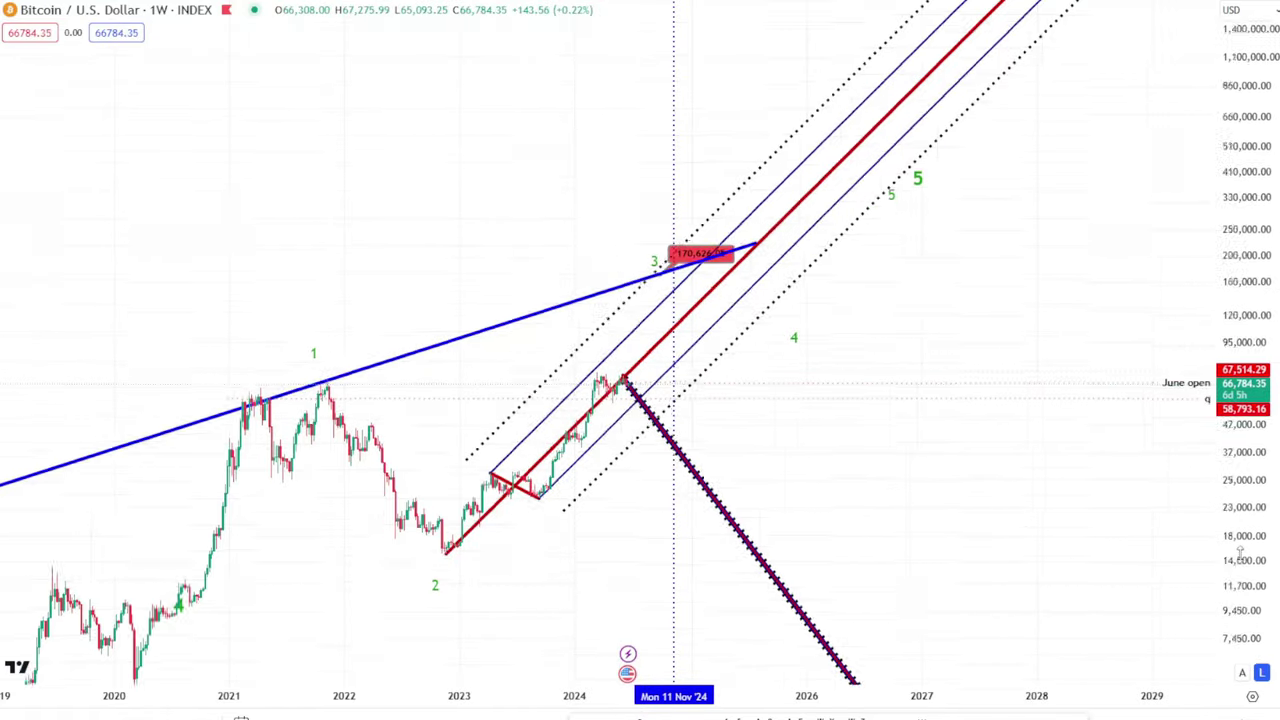
scroll(847, 513, "up", 3)
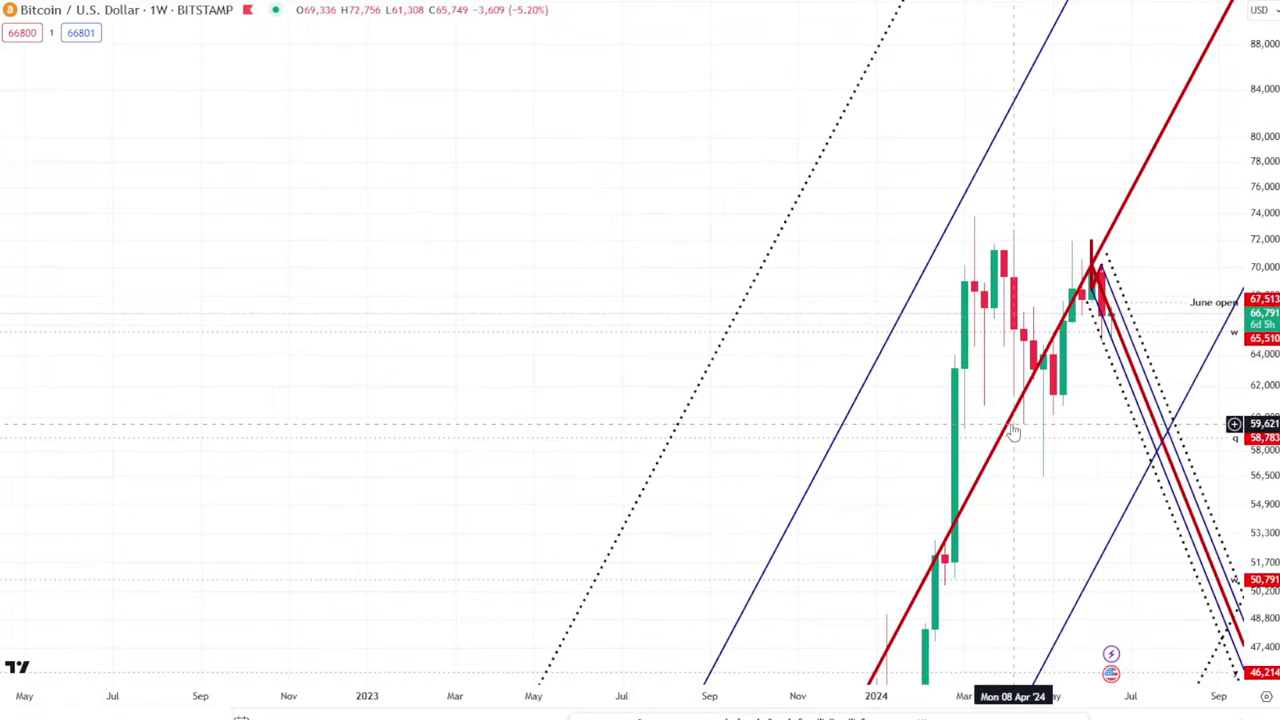
scroll(1043, 398, "up", 5)
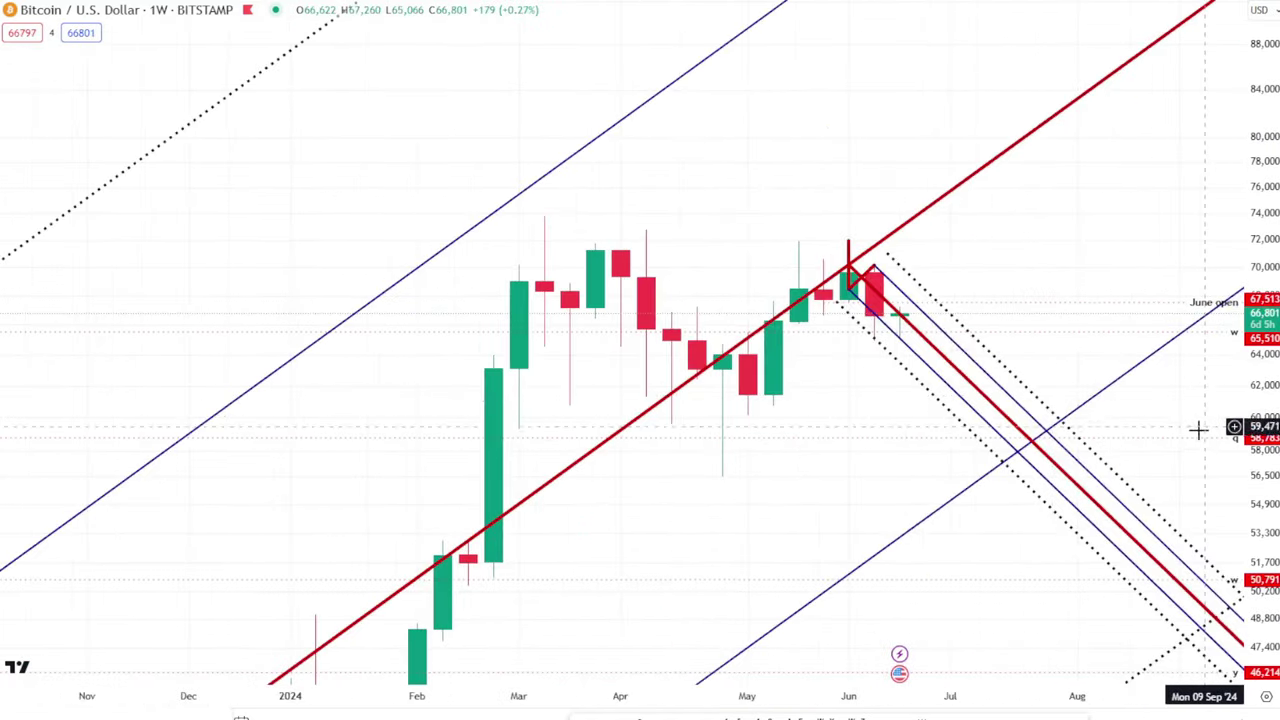
left_click_drag(1268, 505, 1245, 330)
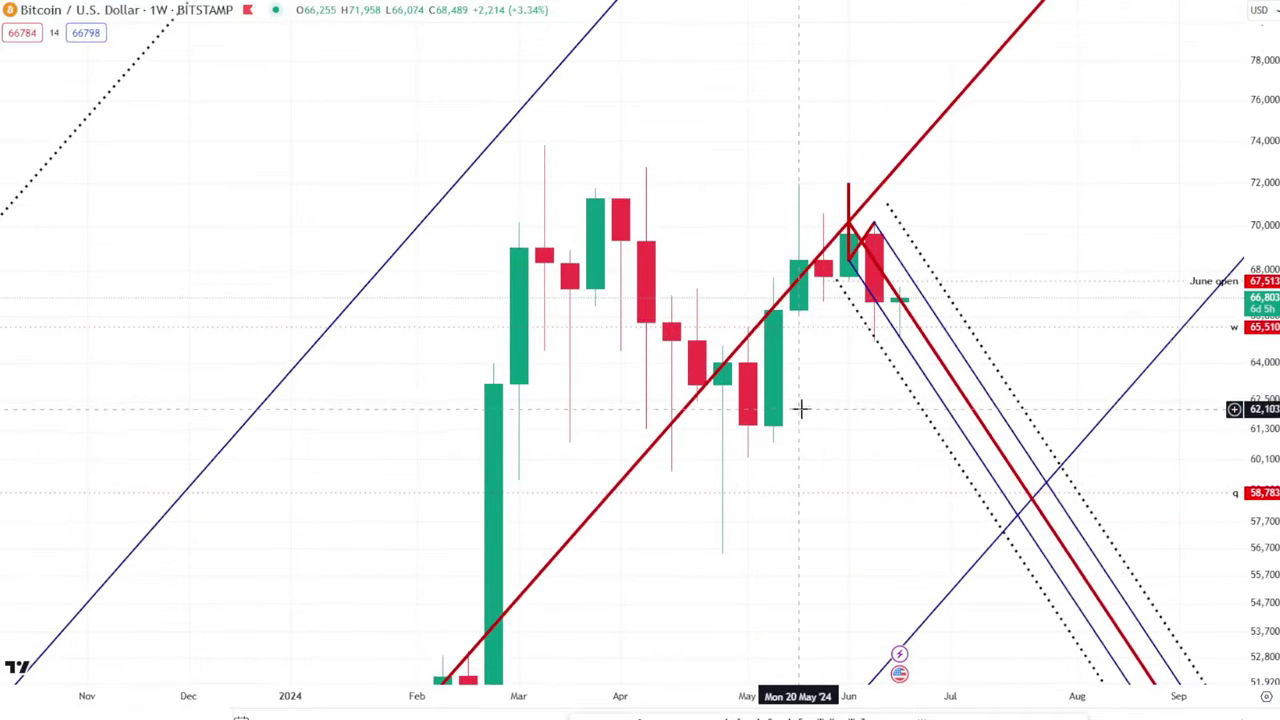
- Switch the Bitstamp Bitcoin chart to 1D and inspect the daily candles around the small falling pitchfork and the rising median line
scroll(762, 357, "up", 3)
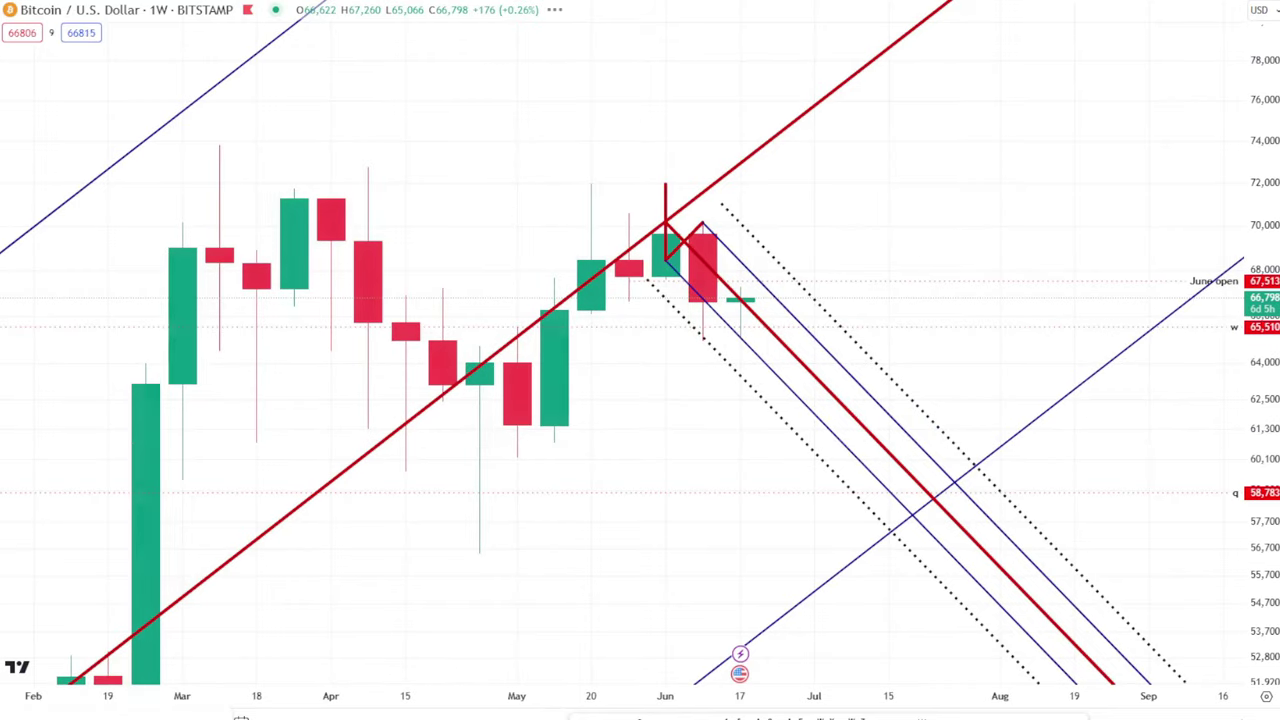
type("1D")
key("Return")
scroll(580, 180, "down", 5)
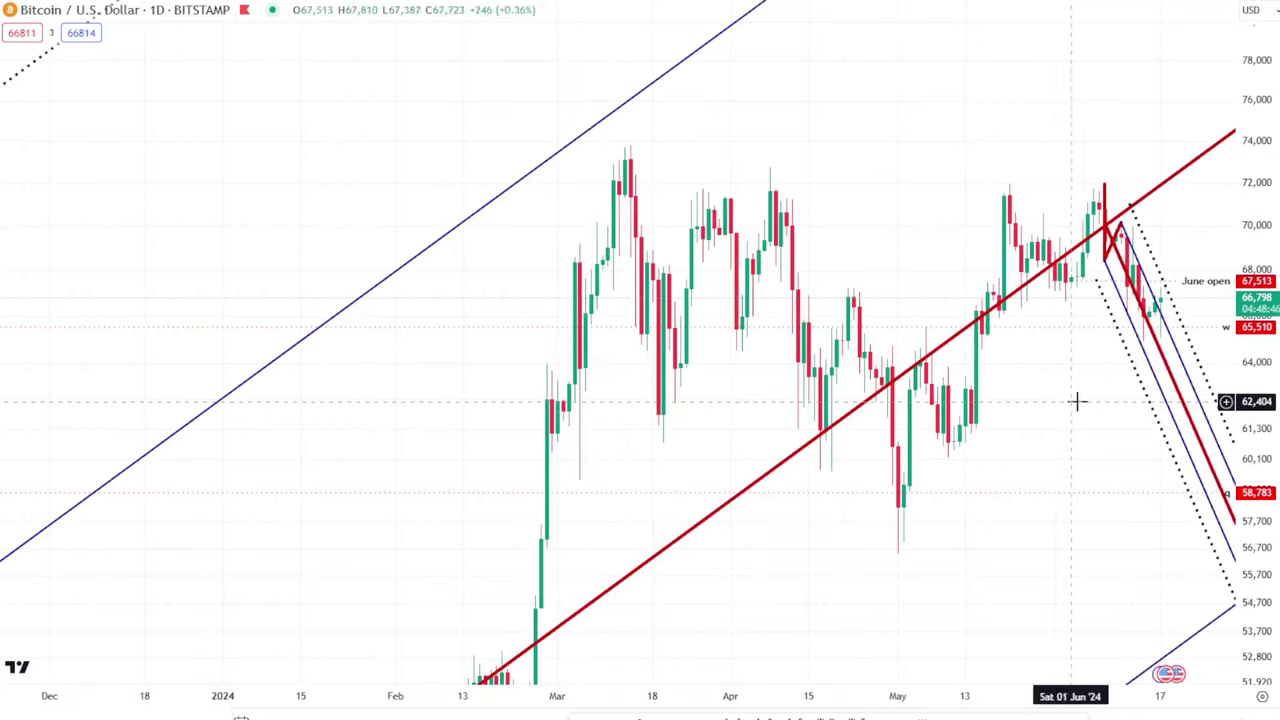
left_click_drag(1077, 401, 928, 378)
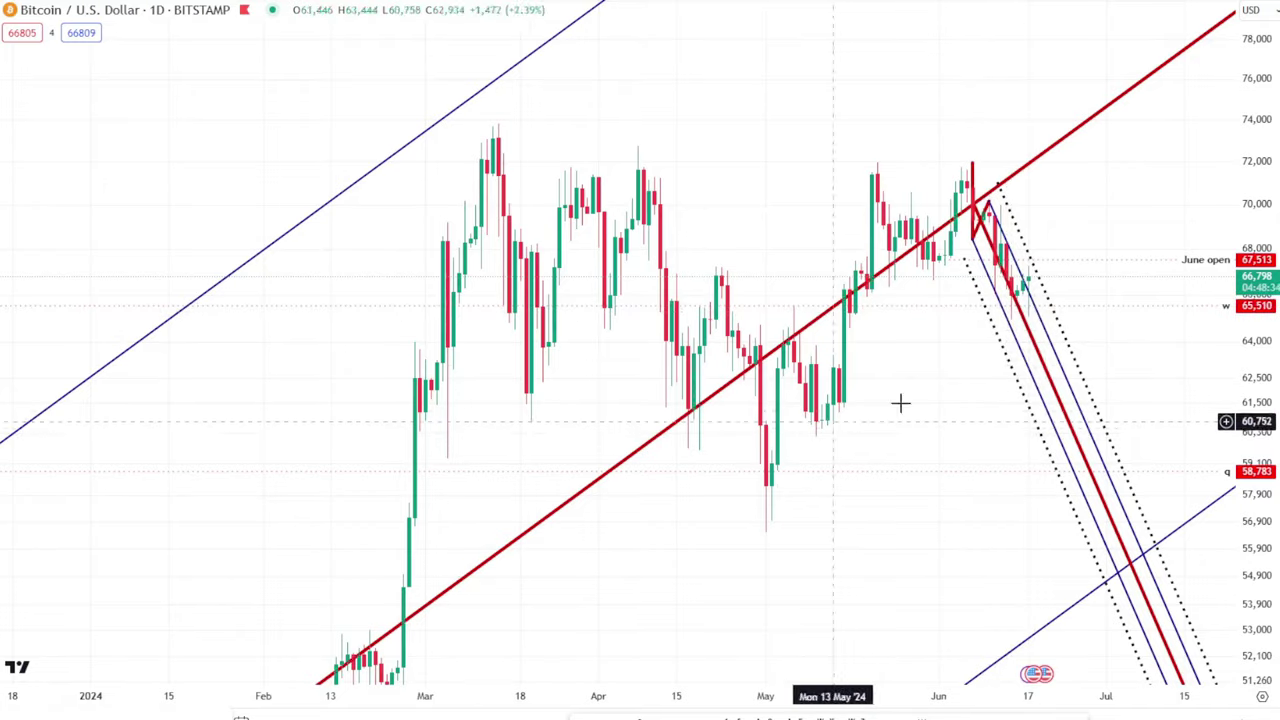
scroll(1012, 322, "up", 3)
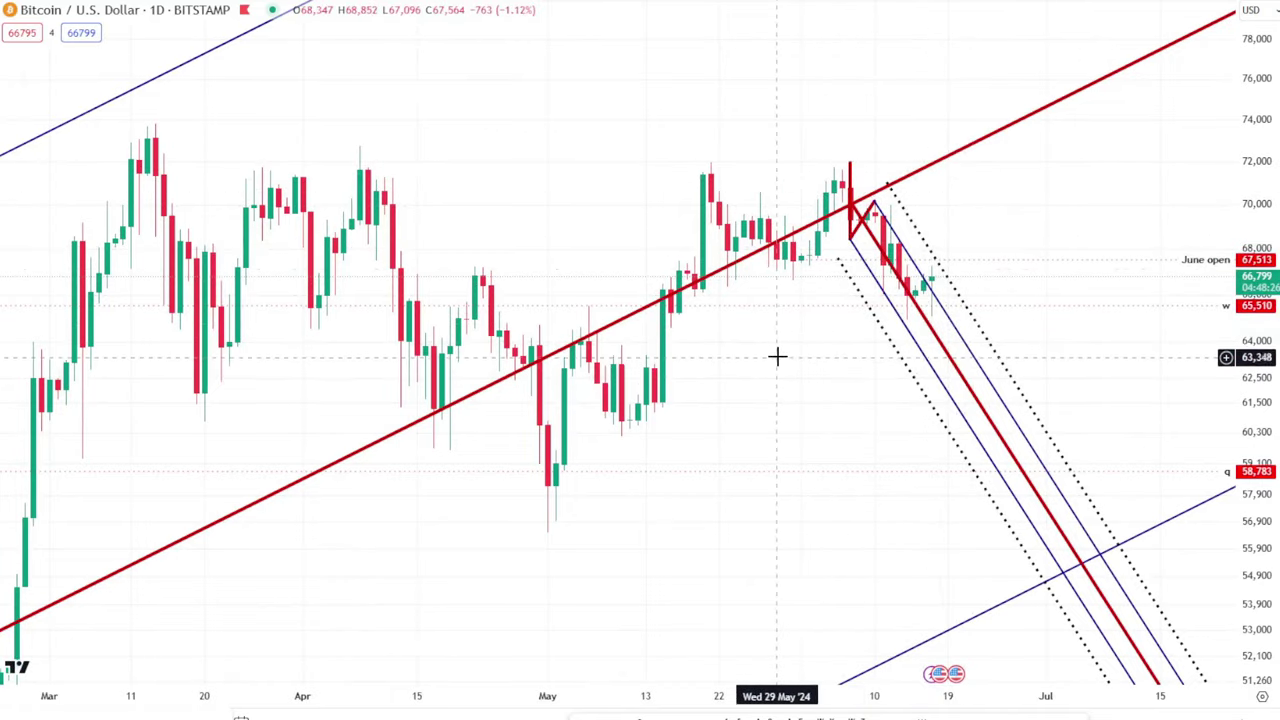
scroll(777, 356, "down", 3)
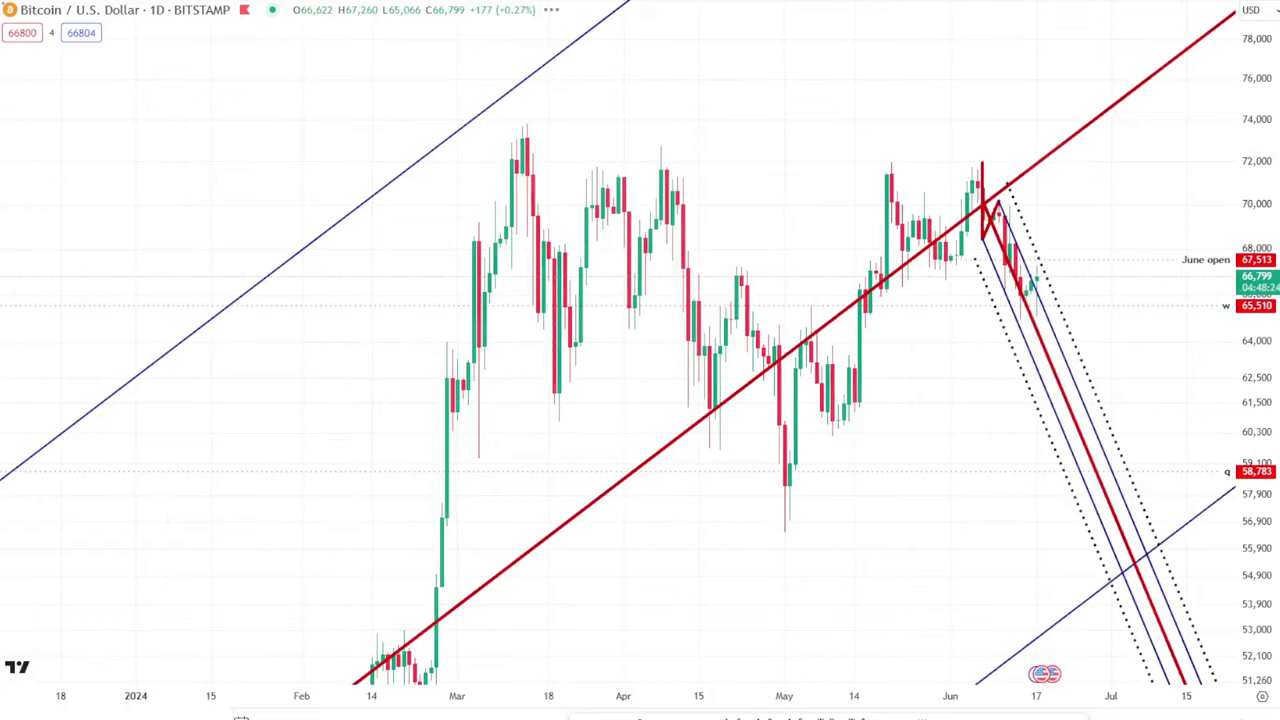
- Return the Bitstamp chart to 1W and examine the falling pitchfork's crossing with the rising pitchfork's lower lines, including the price levels below
type("1W")
key("Return")
scroll(1103, 334, "up", 3)
scroll(907, 382, "up", 2)
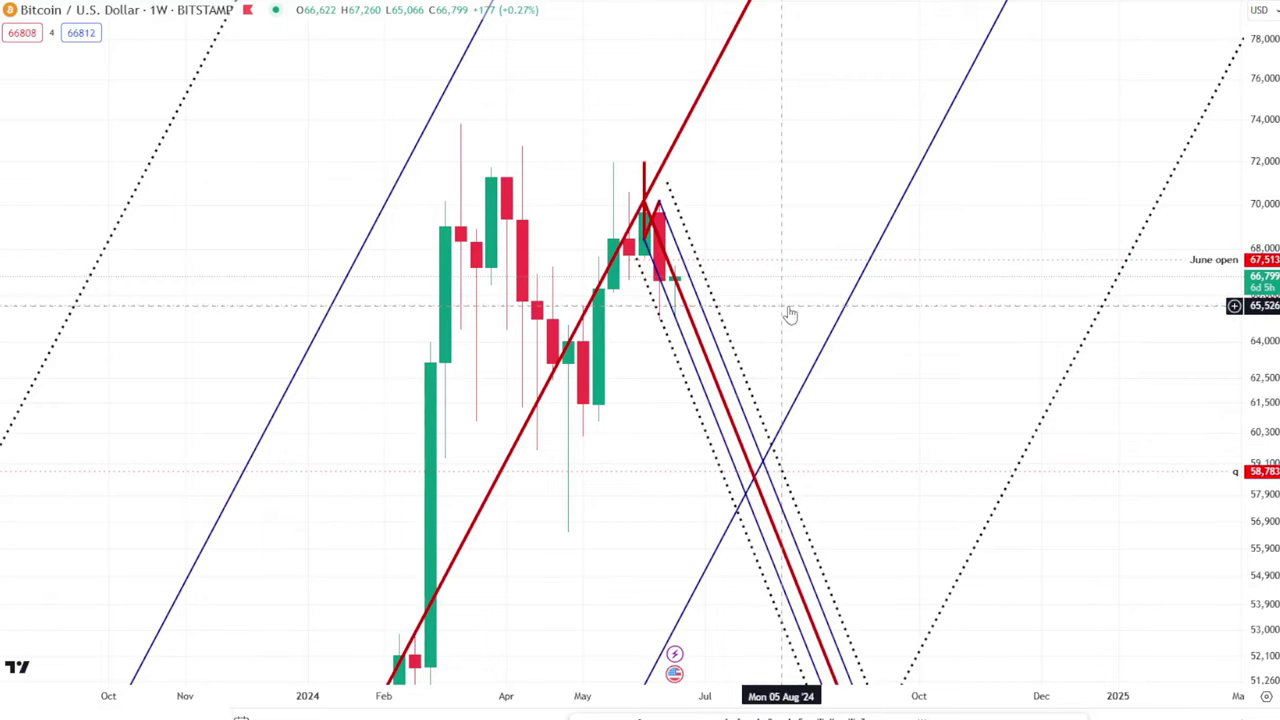
scroll(574, 308, "down", 3)
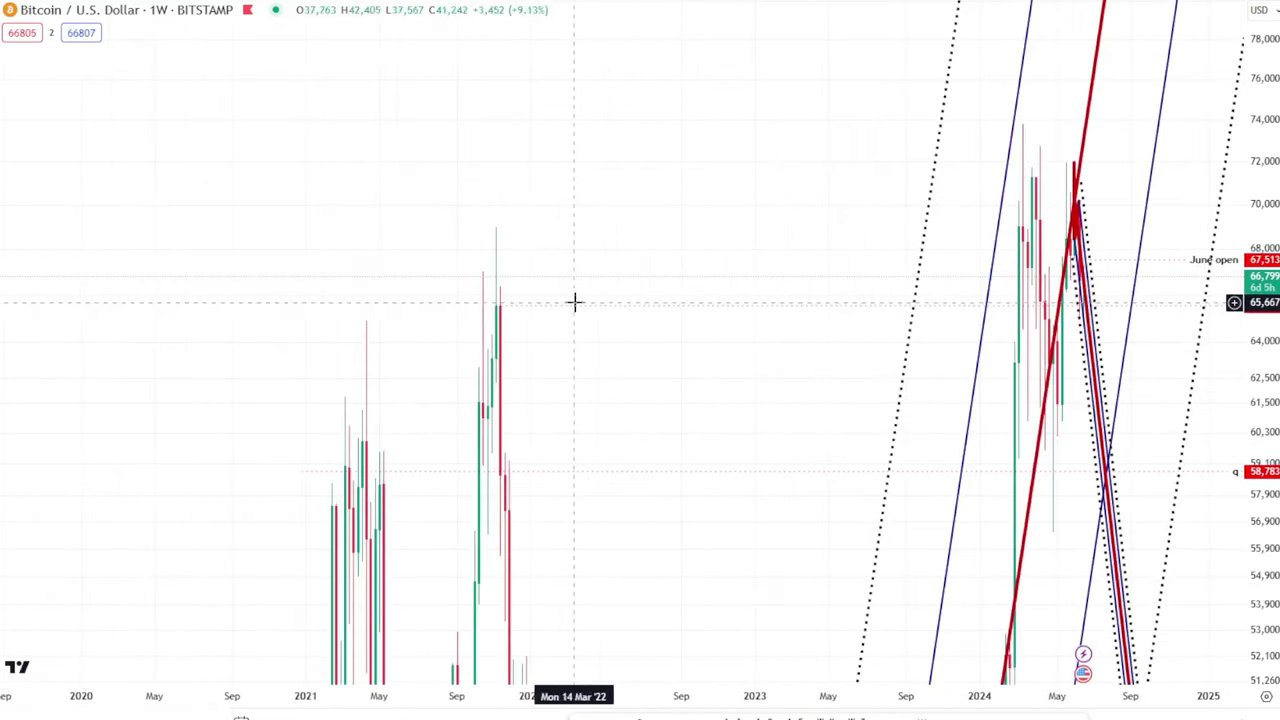
scroll(650, 344, "up", 1)
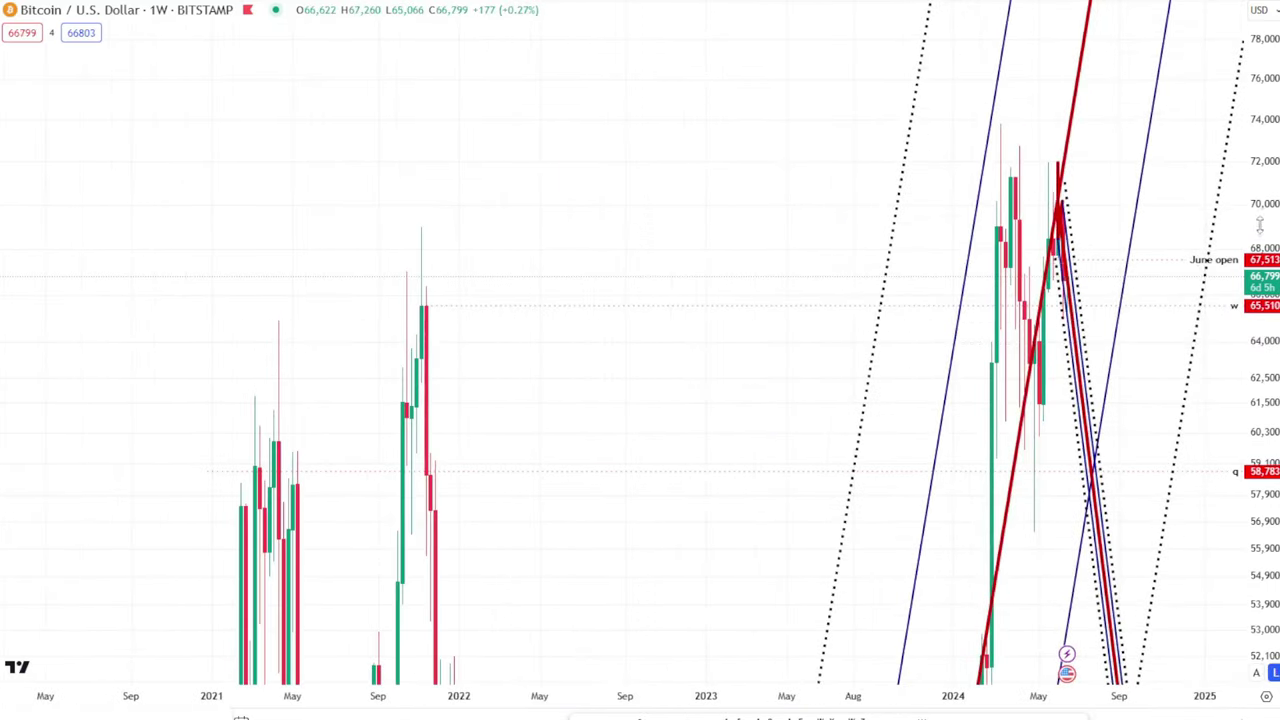
left_click_drag(1260, 226, 1262, 300)
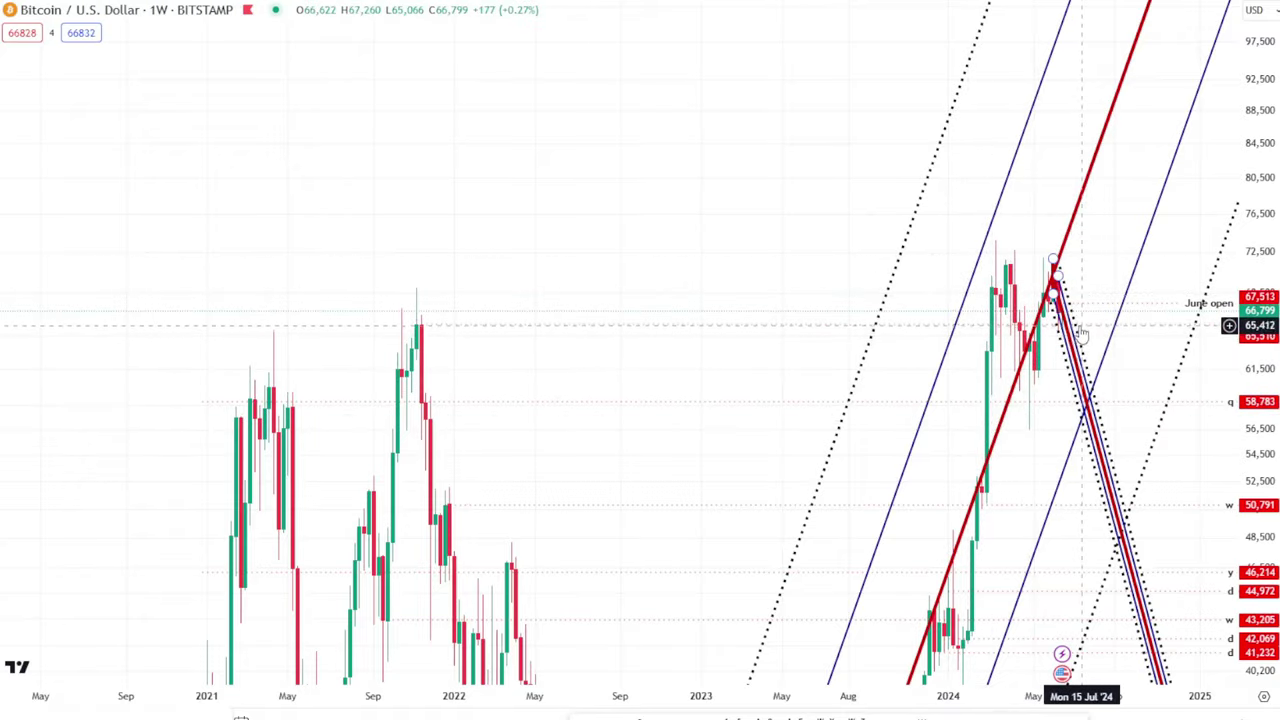
scroll(957, 463, "up", 5)
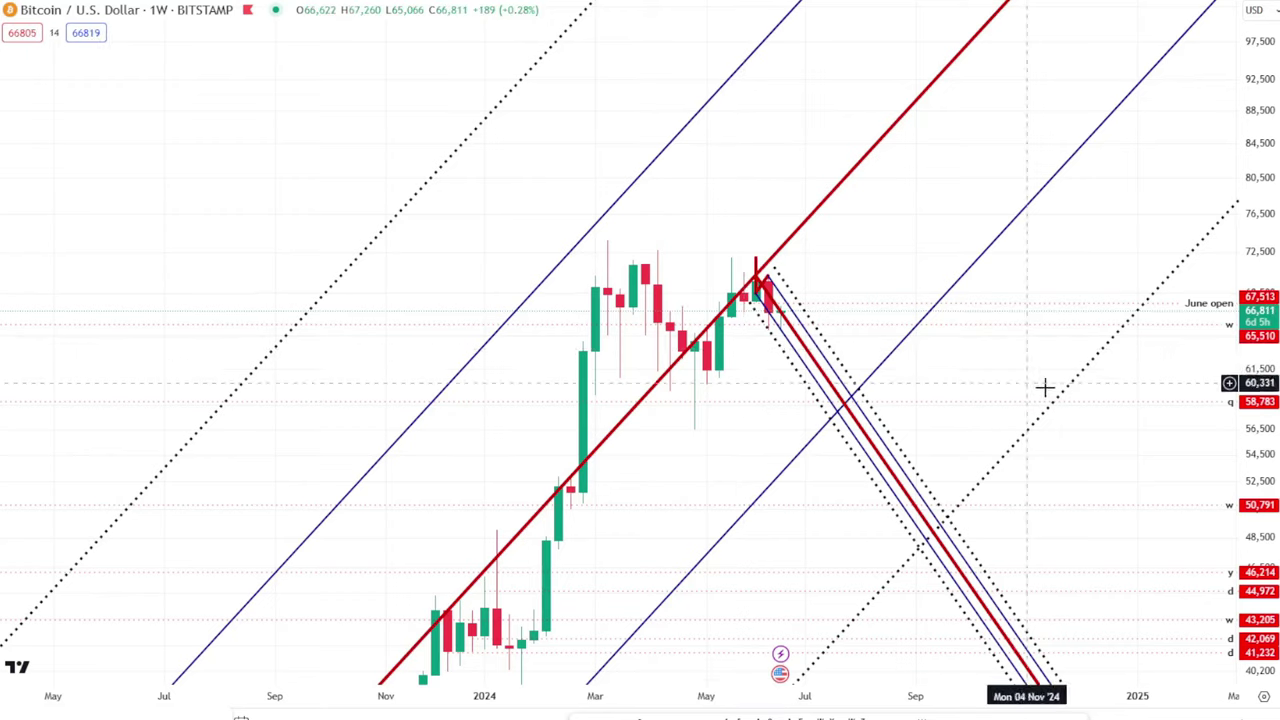
left_click_drag(1262, 450, 1267, 395)
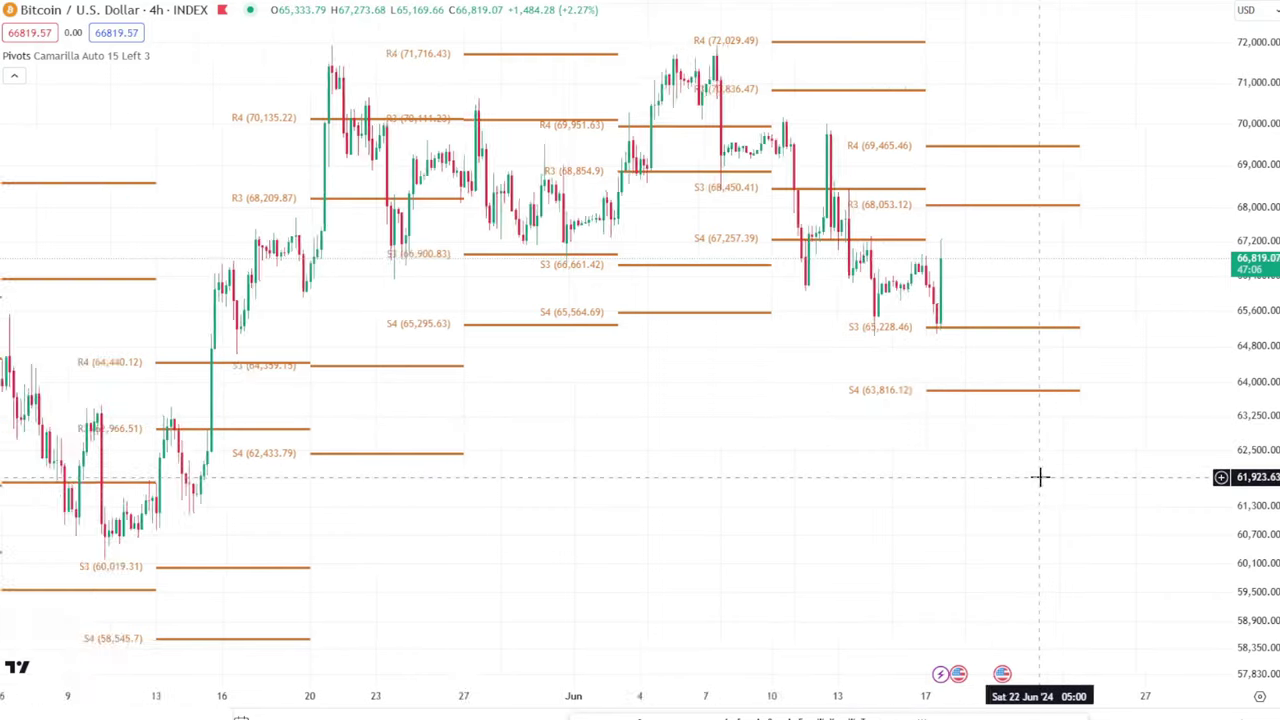
- Review the Camarilla pivot levels around the latest candles on the 4h Bitcoin index chart
scroll(1036, 472, "down", 3)
scroll(1036, 471, "up", 3)
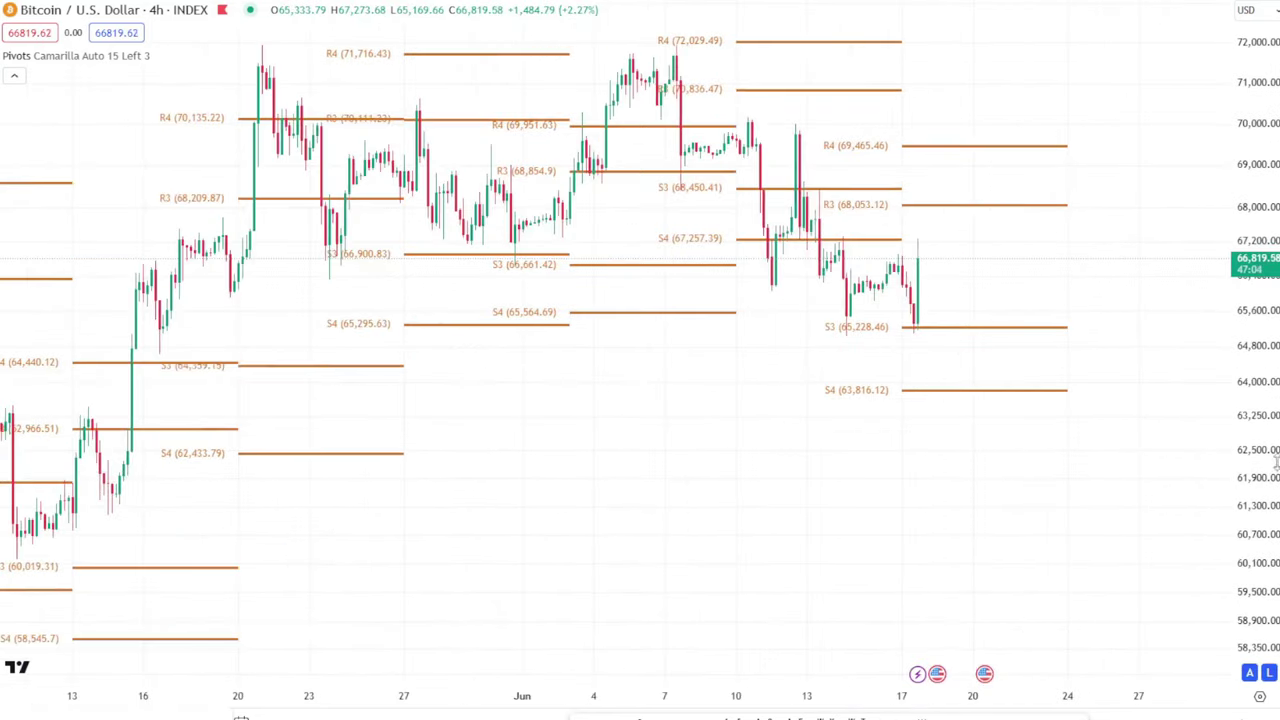
left_click_drag(1273, 450, 1255, 432)
left_click_drag(826, 417, 903, 443)
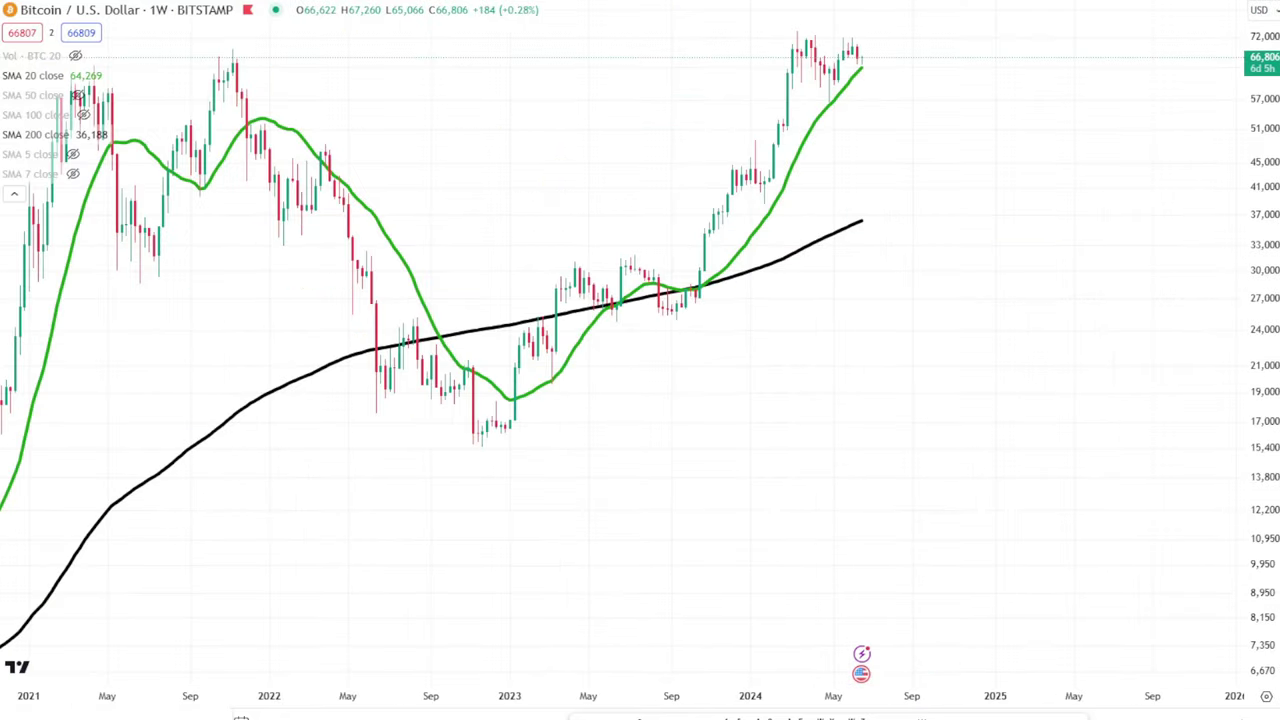
- Compare the weekly Bitstamp price with its SMA 20 and SMA 200 across the full history and the current cycle
scroll(863, 397, "down", 5)
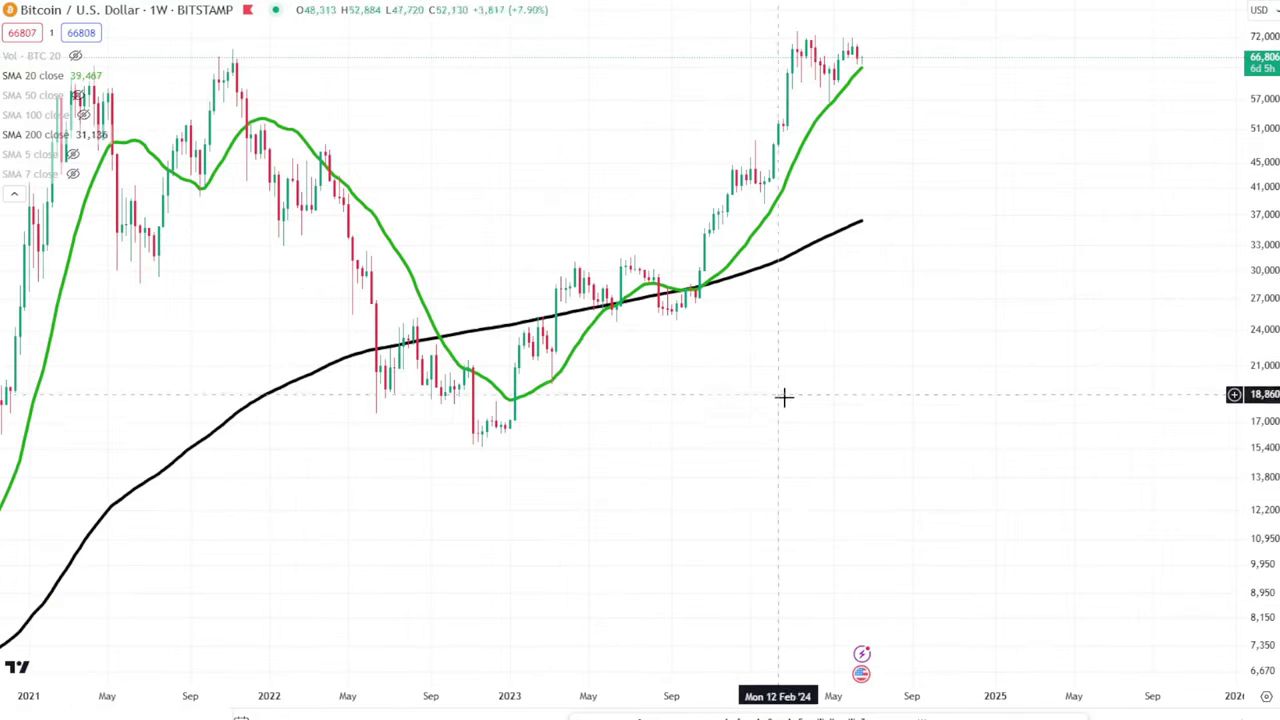
scroll(822, 414, "up", 3)
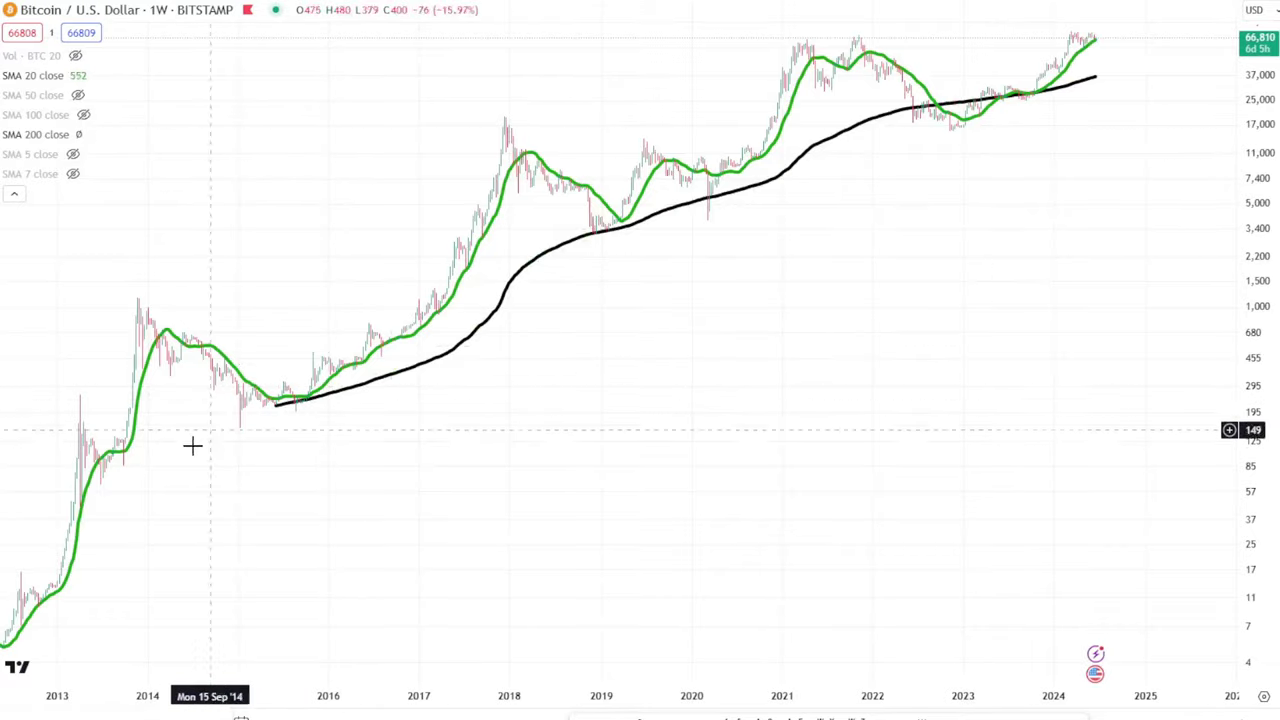
scroll(988, 266, "up", 2)
scroll(988, 266, "up", 4)
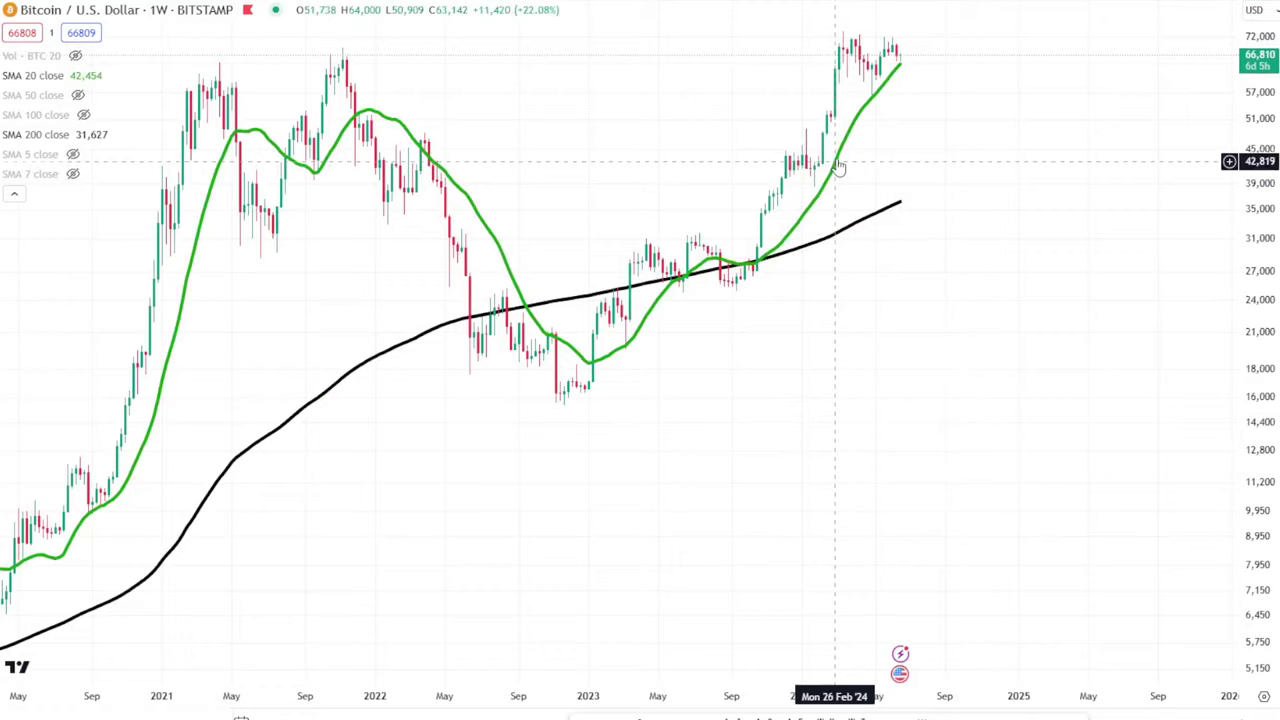
scroll(771, 125, "up", 3)
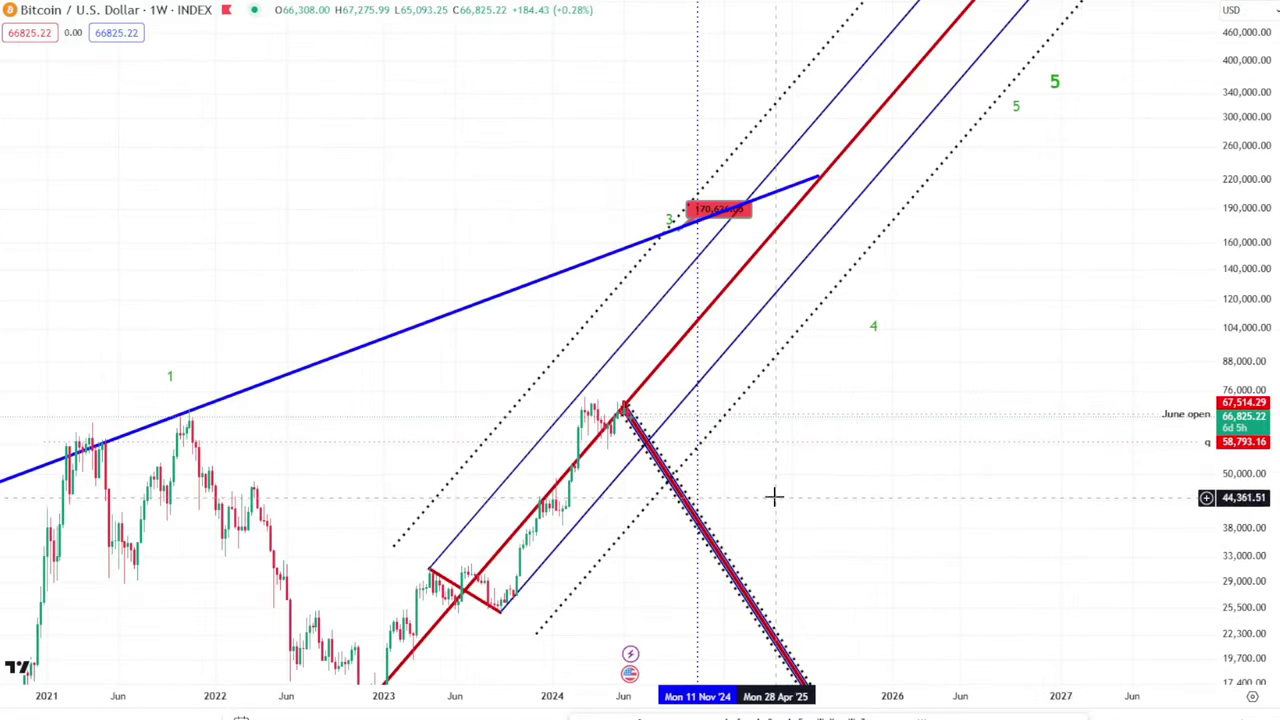
- Switch the Bitcoin index chart from weekly to 1D and on to 4h, and fit the price scale automatically
scroll(773, 496, "left", 5)
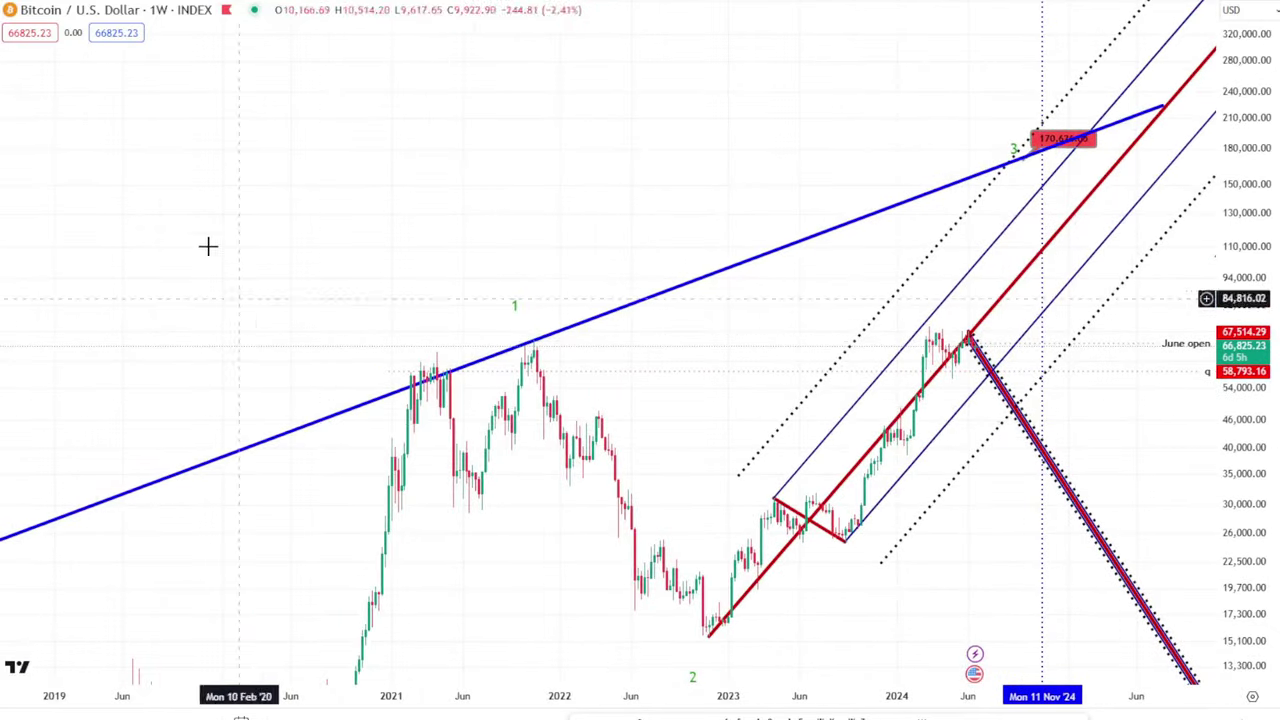
type("1D")
key("Return")
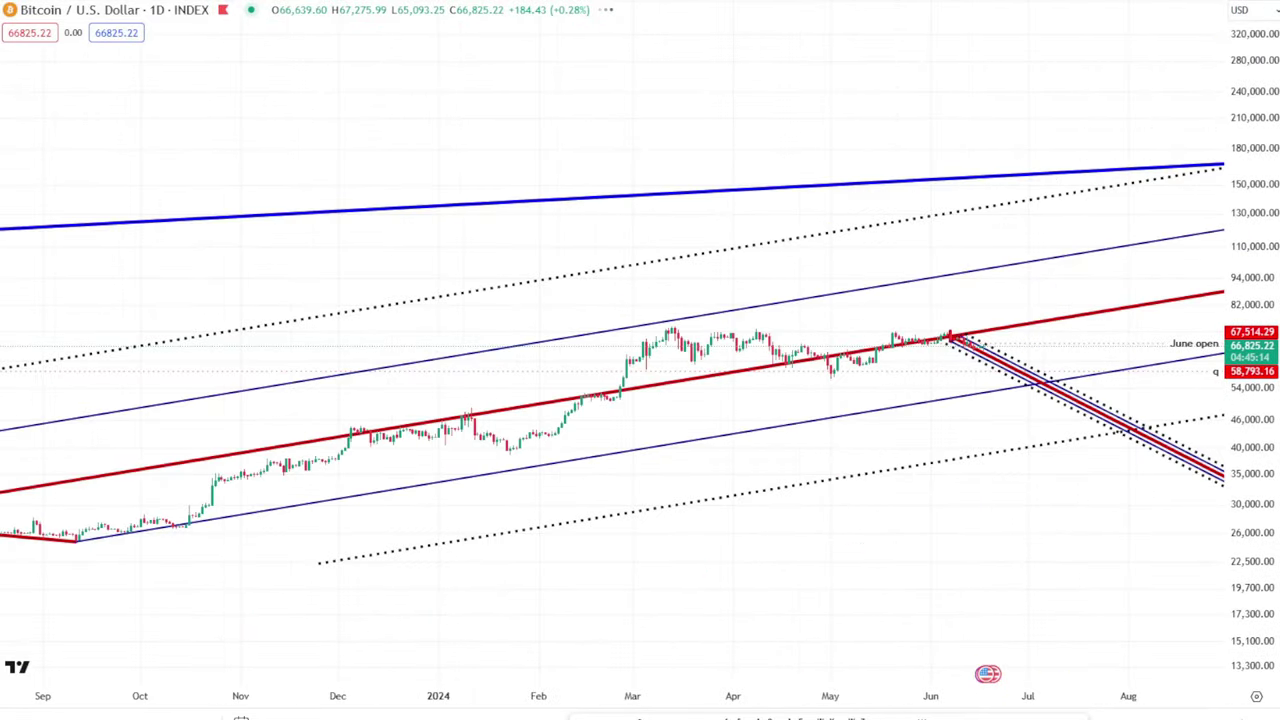
type("4h")
key("Return")
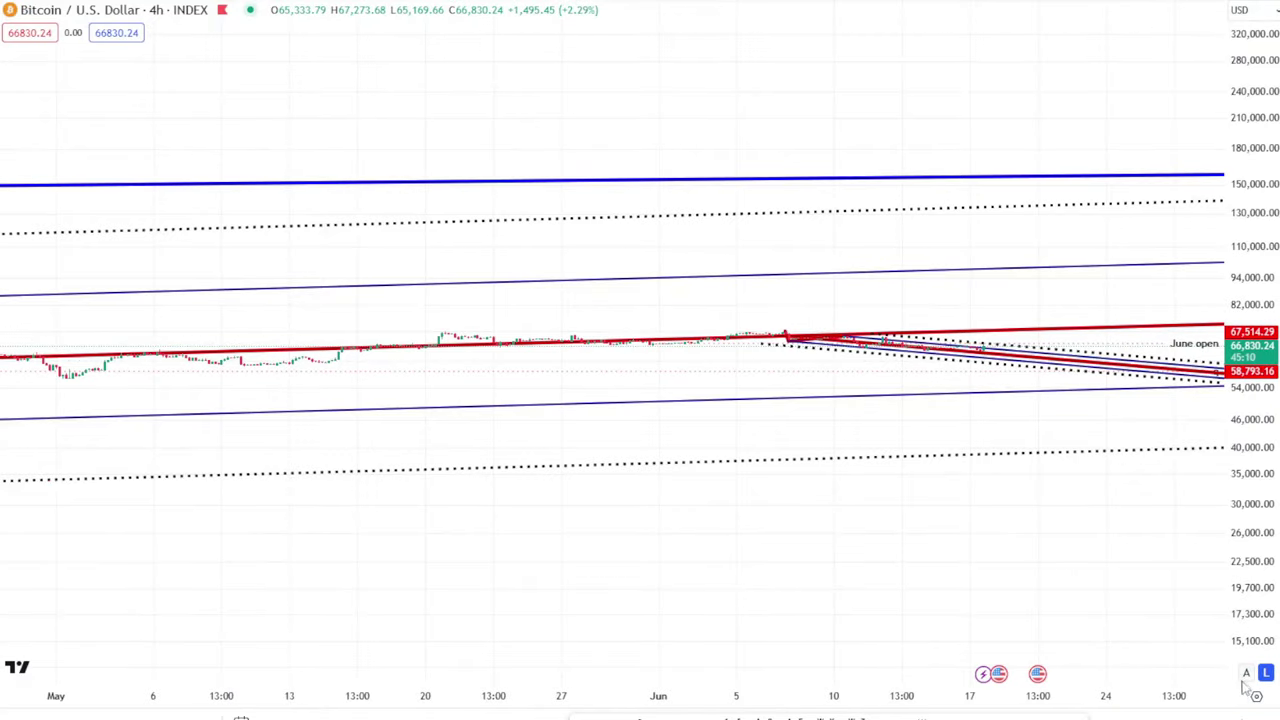
left_click(1248, 684)
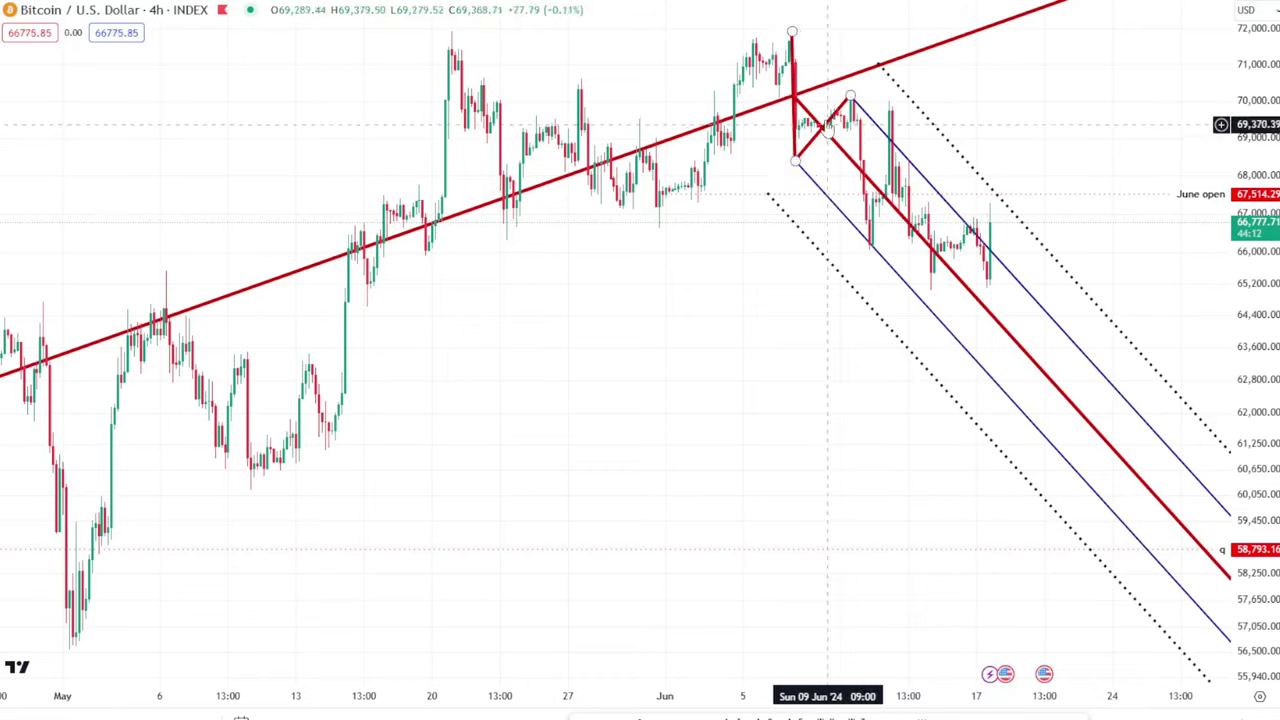
- Select the small falling pitchfork on the 4h index chart and examine price movement within its lines and the wider trend
left_click(836, 140)
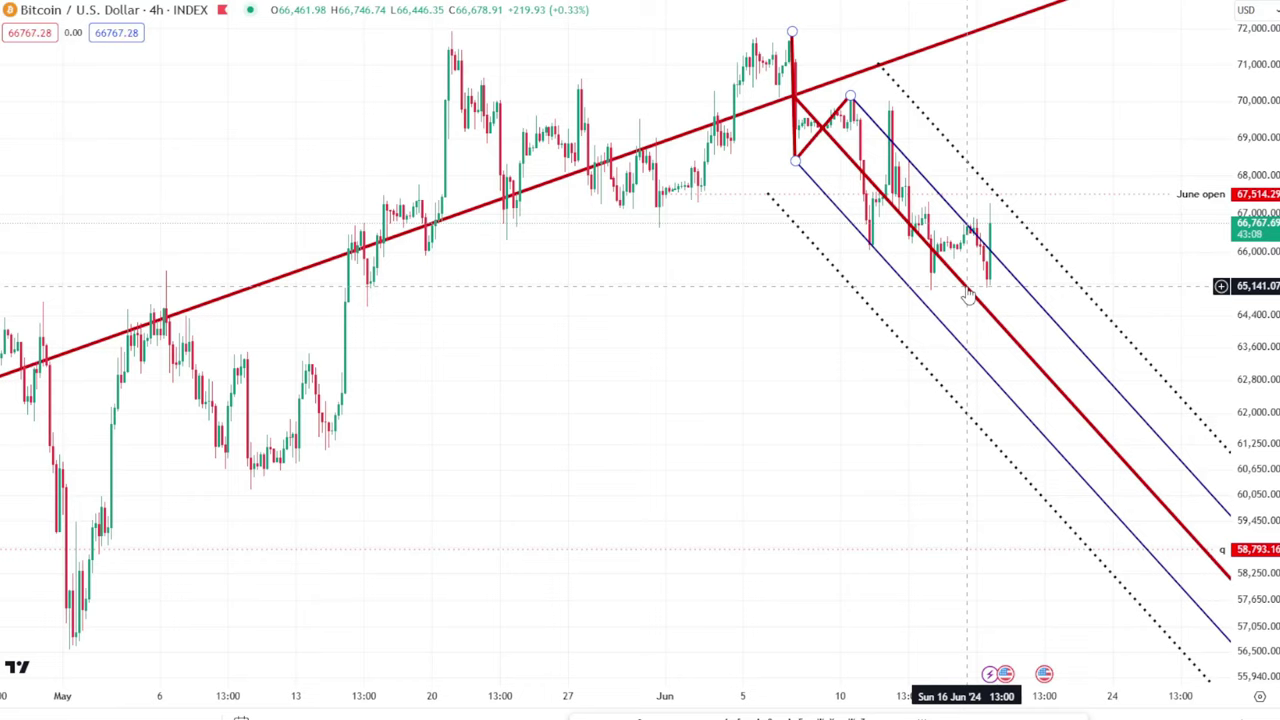
scroll(968, 295, "down", 3)
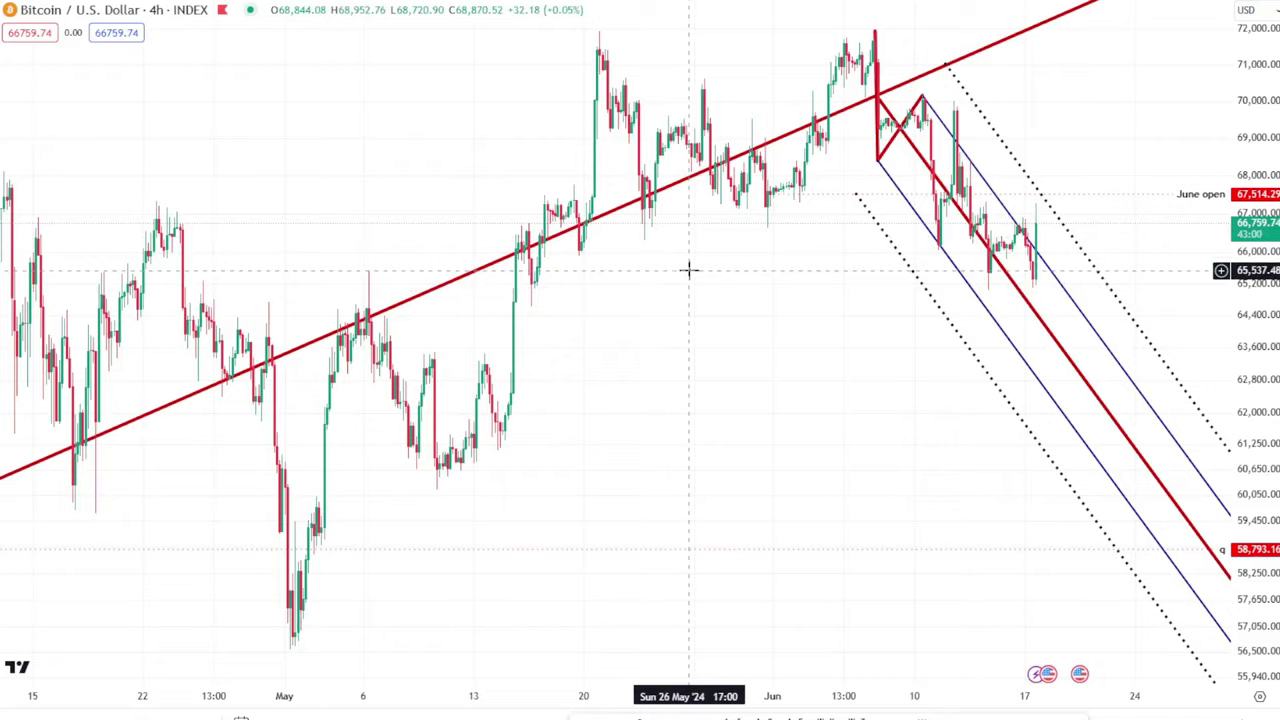
scroll(688, 268, "down", 5)
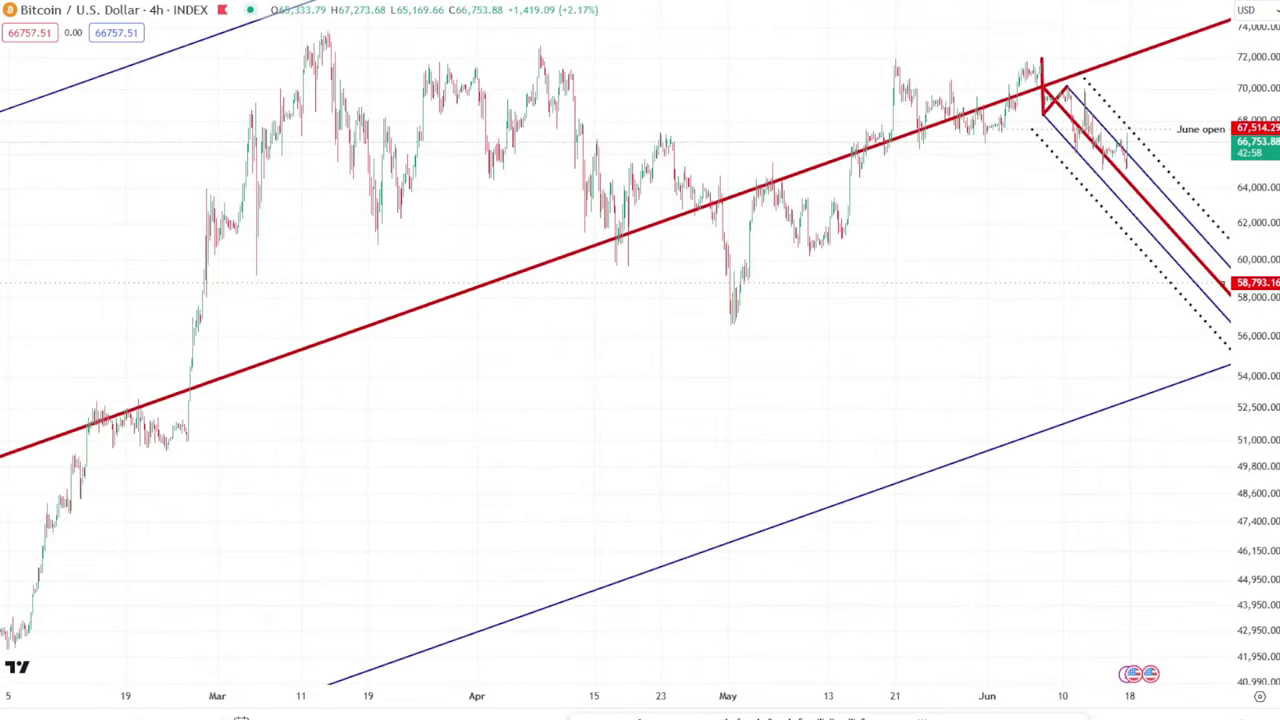
- Switch the index chart to 1D and examine where the falling pitchfork meets the rising pitchfork's lower lines
type("1D")
key("Return")
scroll(1023, 240, "up", 5)
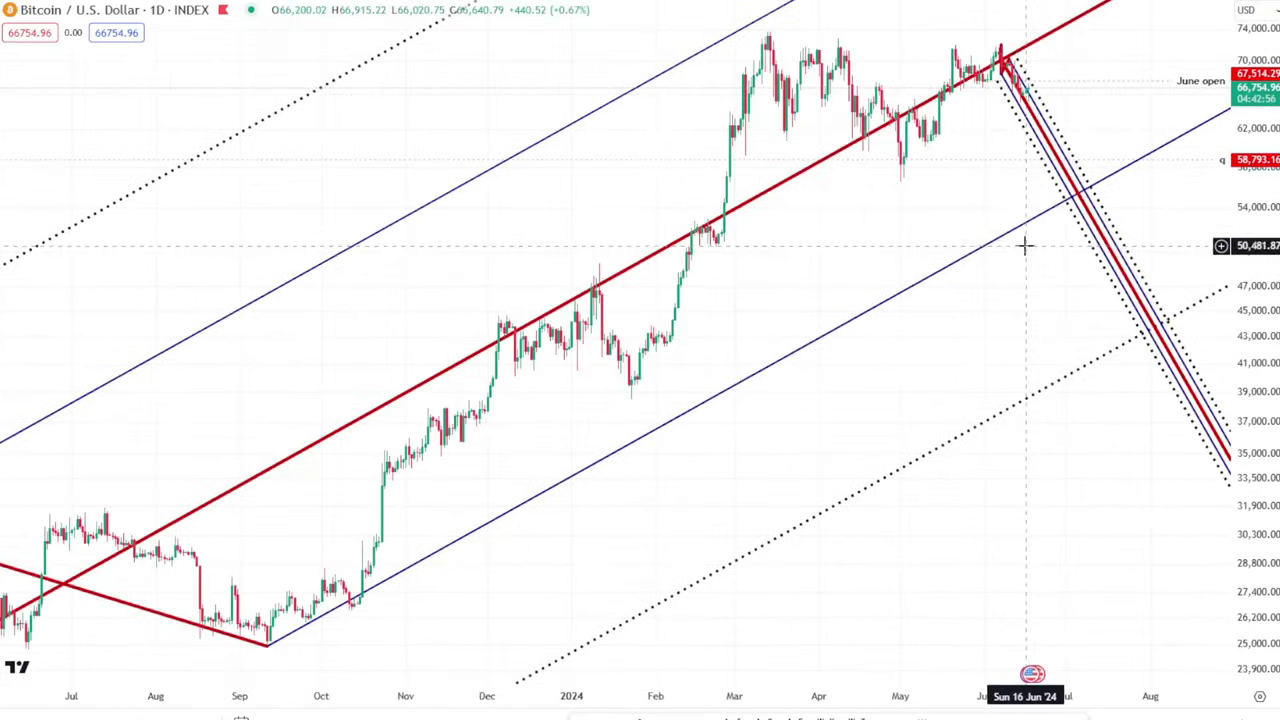
scroll(850, 220, "down", 4)
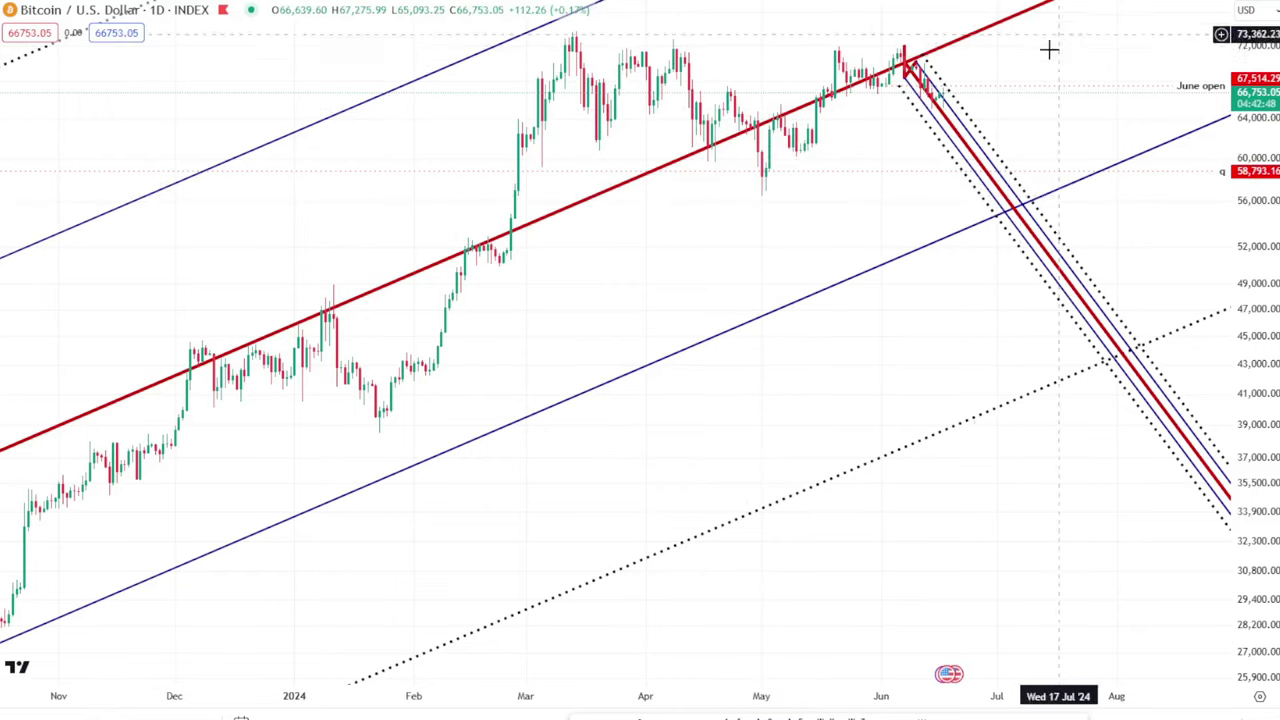
scroll(849, 314, "up", 4)
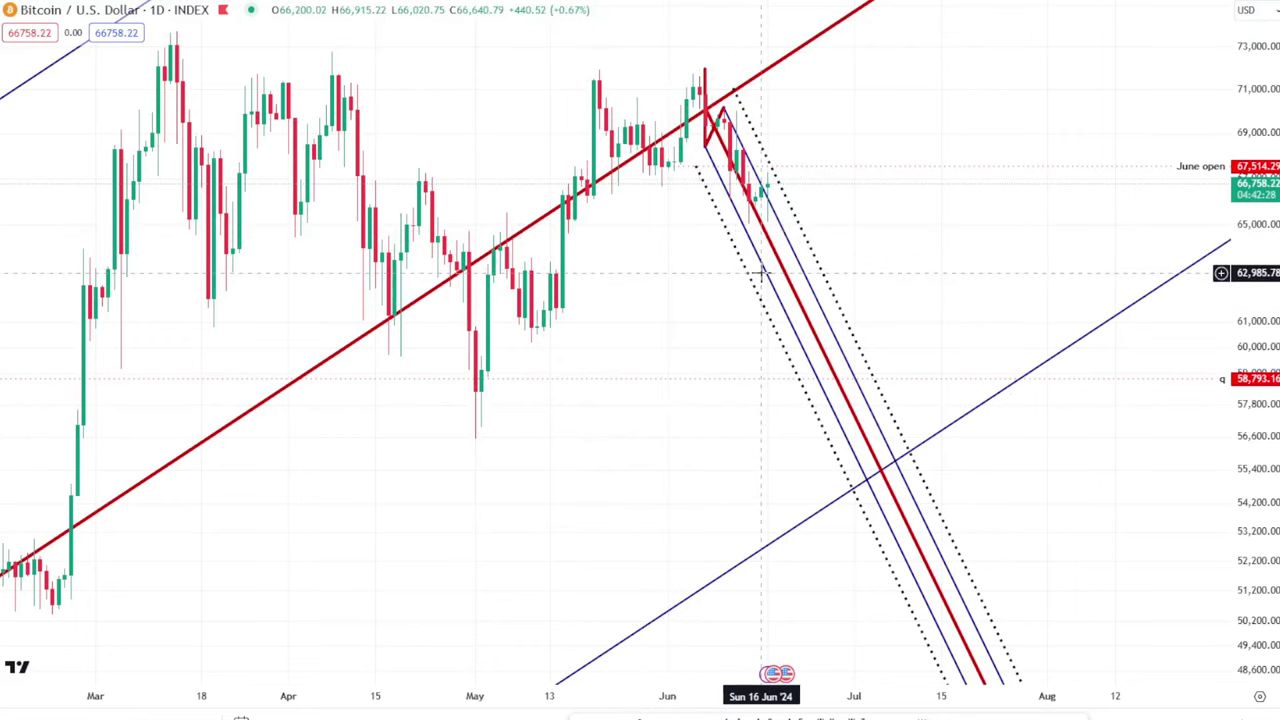
scroll(733, 258, "down", 5)
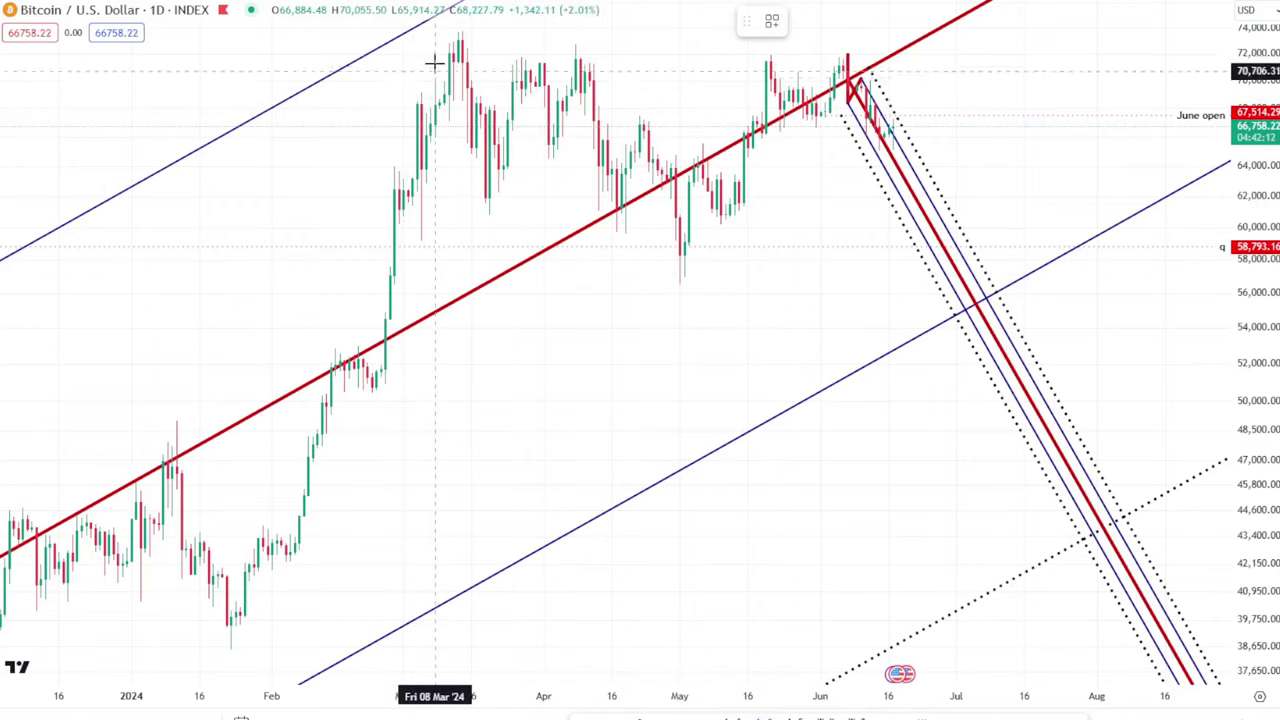
- Draw an ABC correction wave from the March high at 73,500.56 through A at 56,568.96 and B at 72,120.95 to C at 56,228.93
left_click(439, 34)
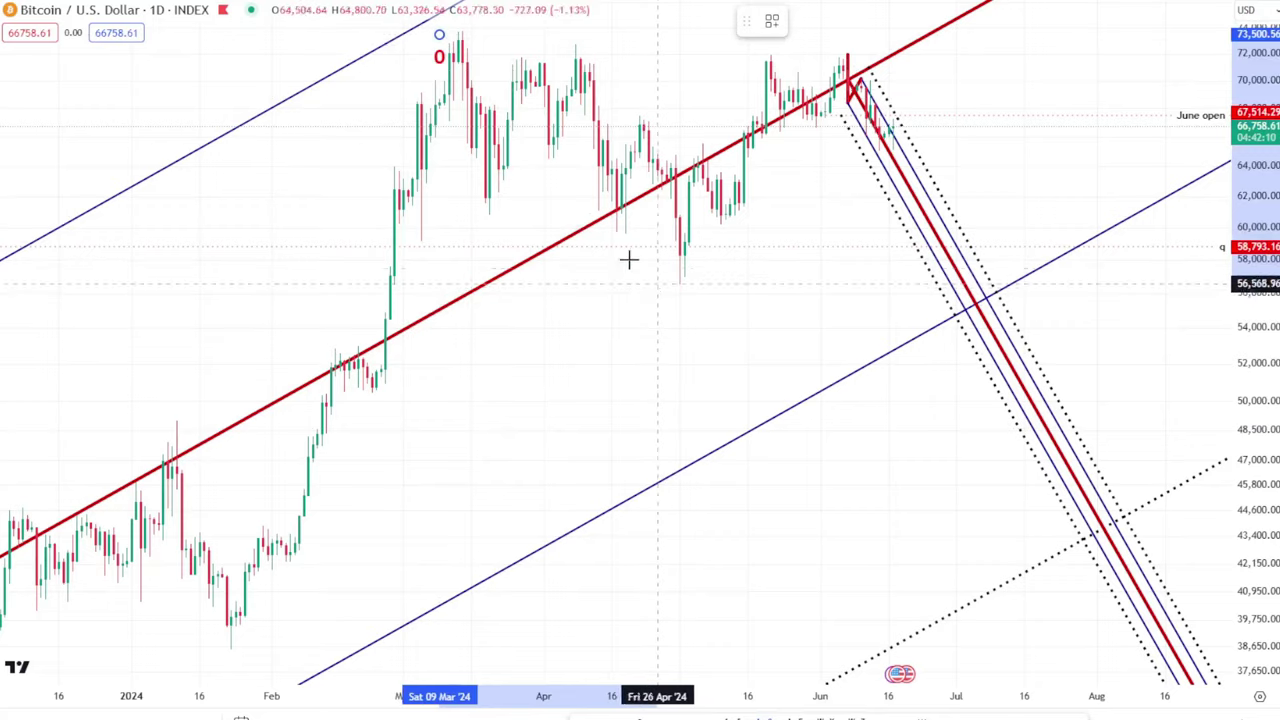
left_click(666, 362)
left_click(774, 52)
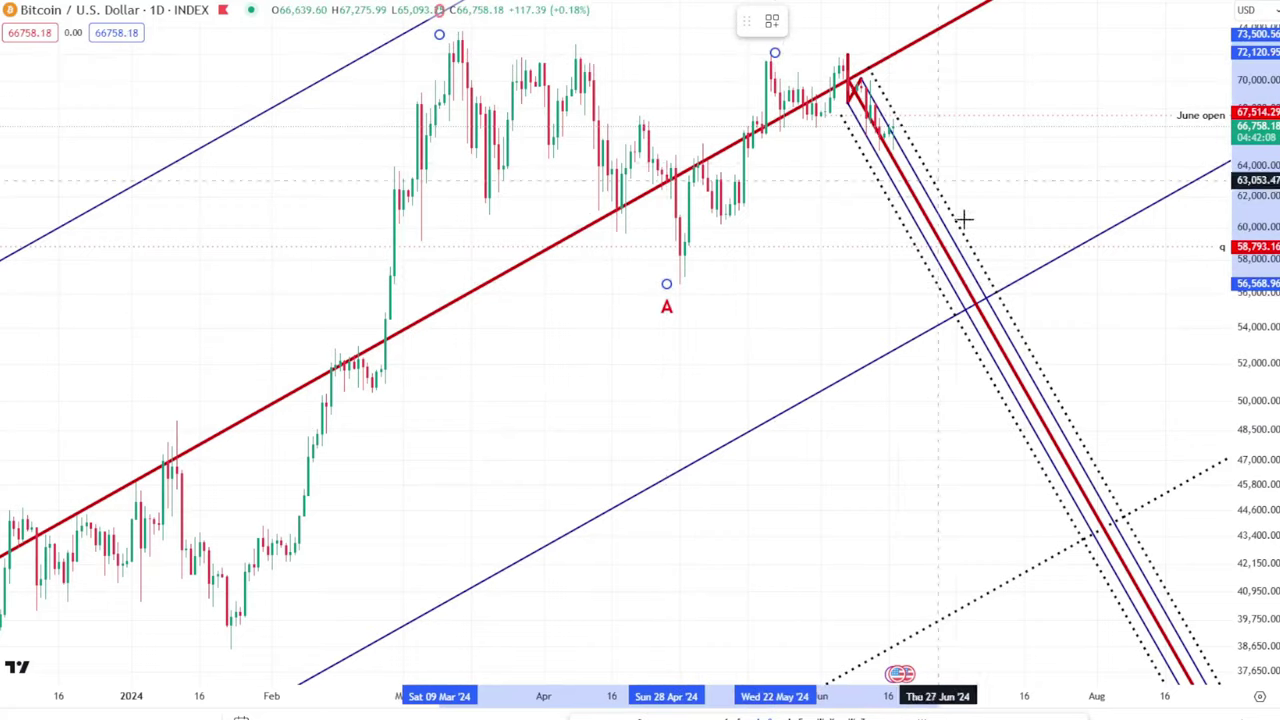
left_click(997, 290)
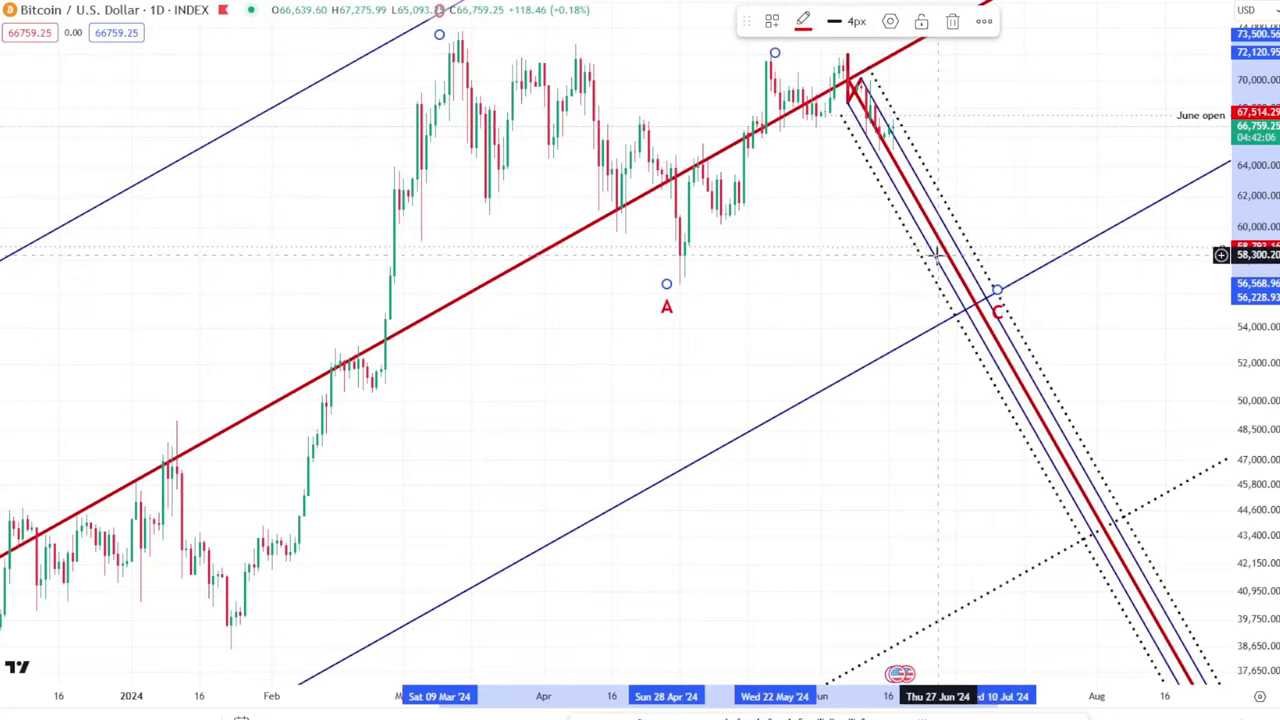
- Examine the ABC correction in the context of the rising pitchfork, the blue trendline and the larger wave labels 1 and 2
scroll(937, 255, "down", 5)
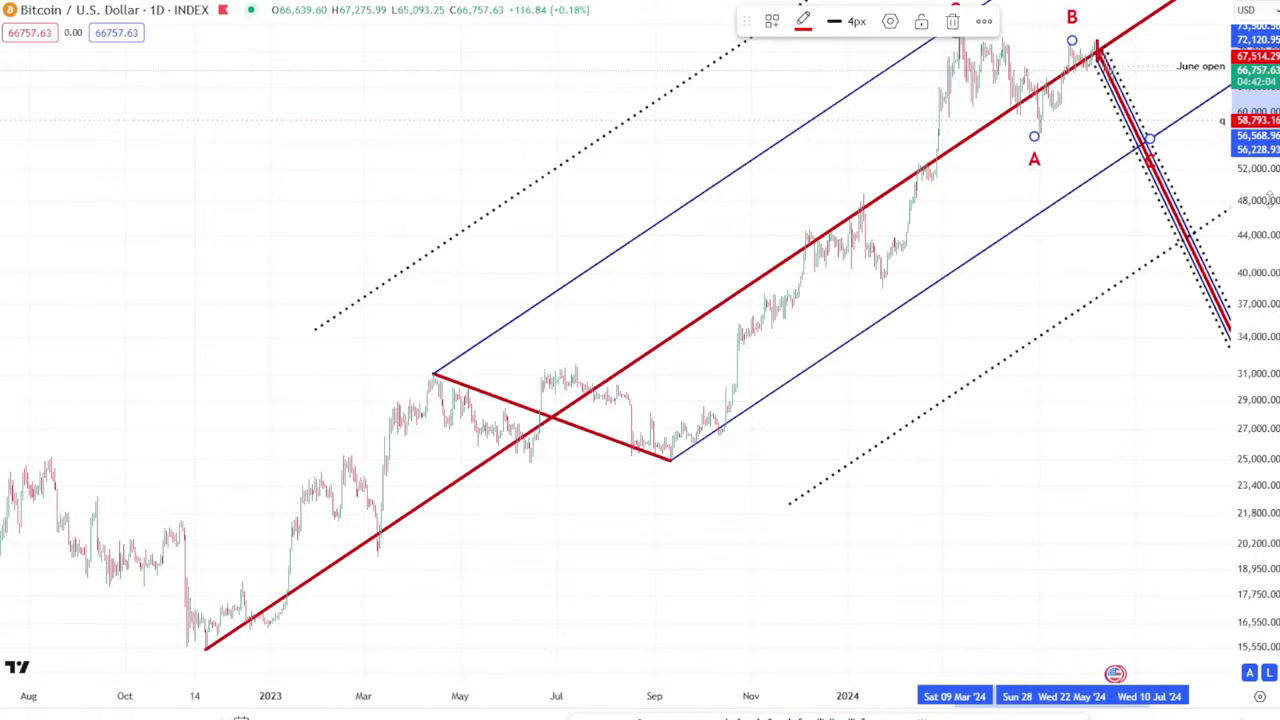
scroll(974, 366, "down", 2)
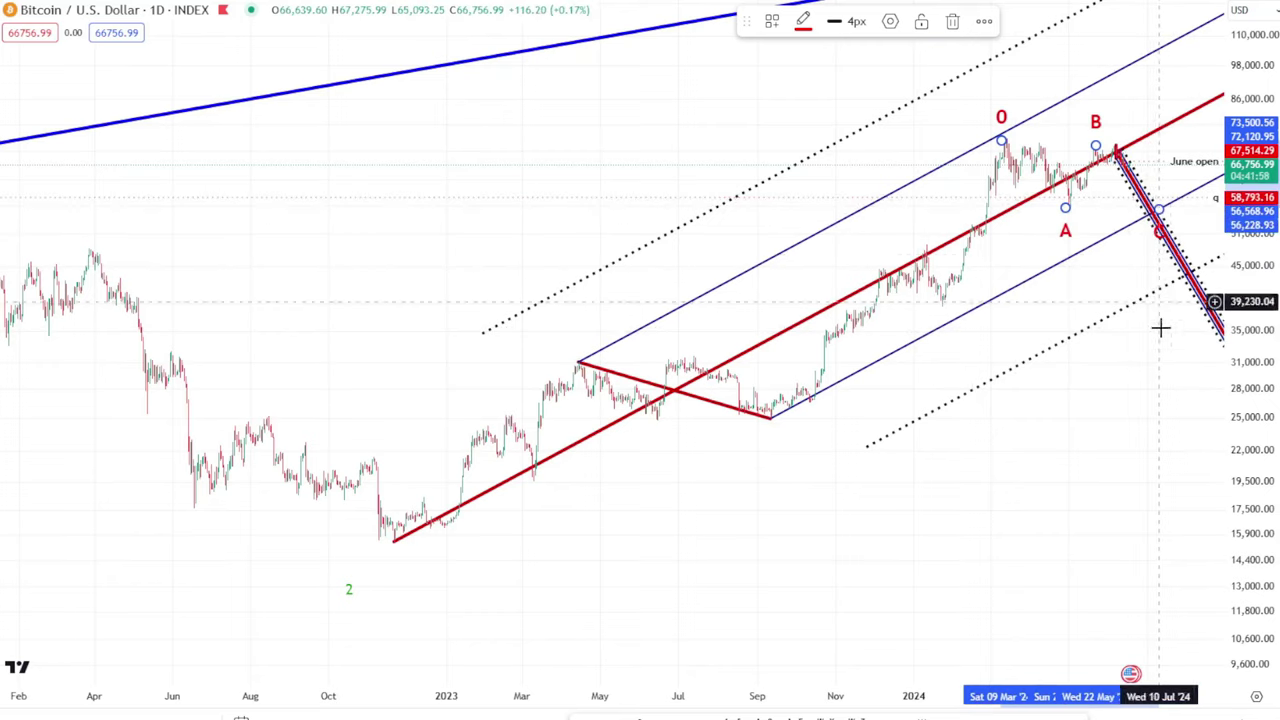
left_click_drag(1126, 383, 937, 434)
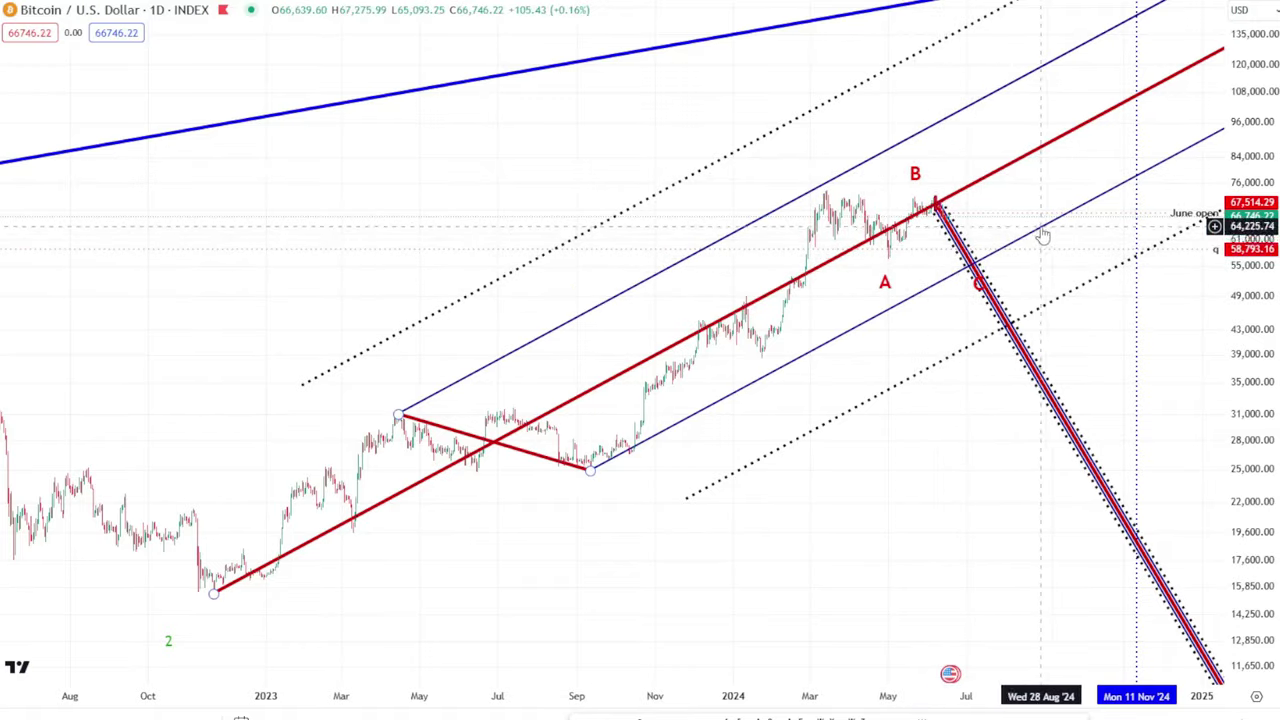
scroll(946, 300, "down", 3)
scroll(1074, 394, "down", 2)
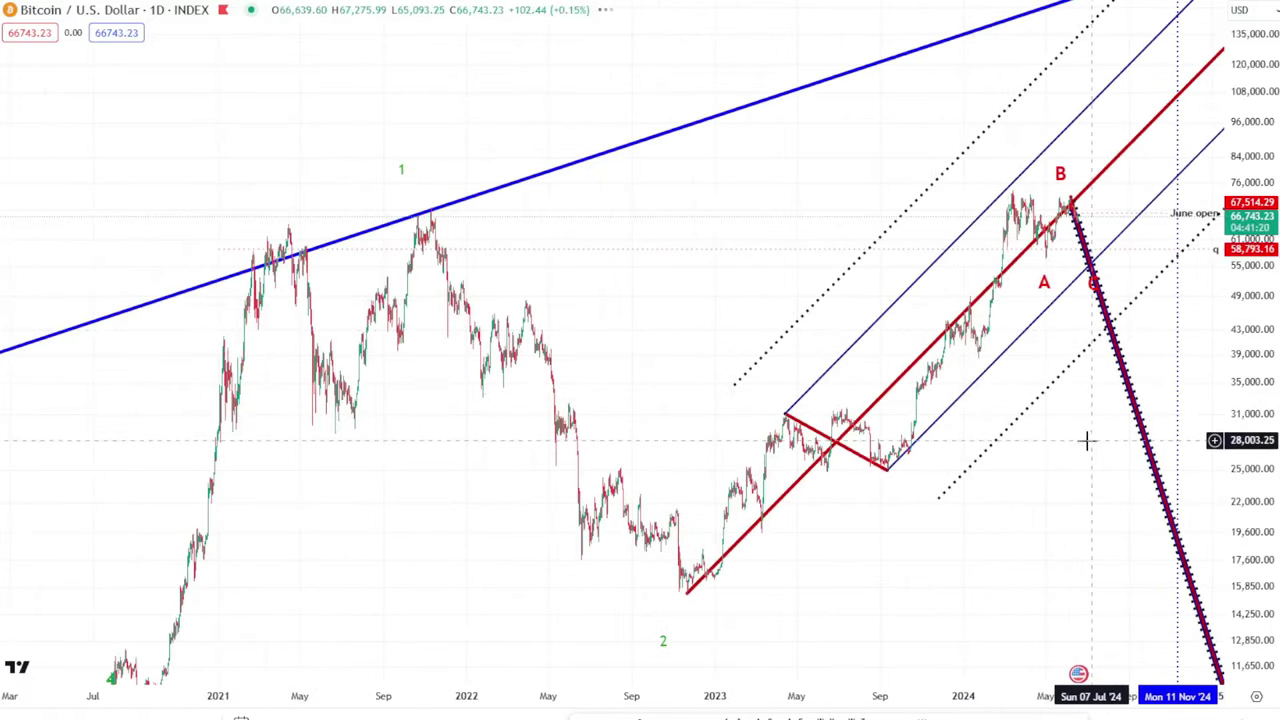
- Remove the ABC correction from the daily index chart after comparing it with wave label 3 and the blue trendline
scroll(1080, 420, "down", 3)
left_click_drag(1258, 178, 1256, 215)
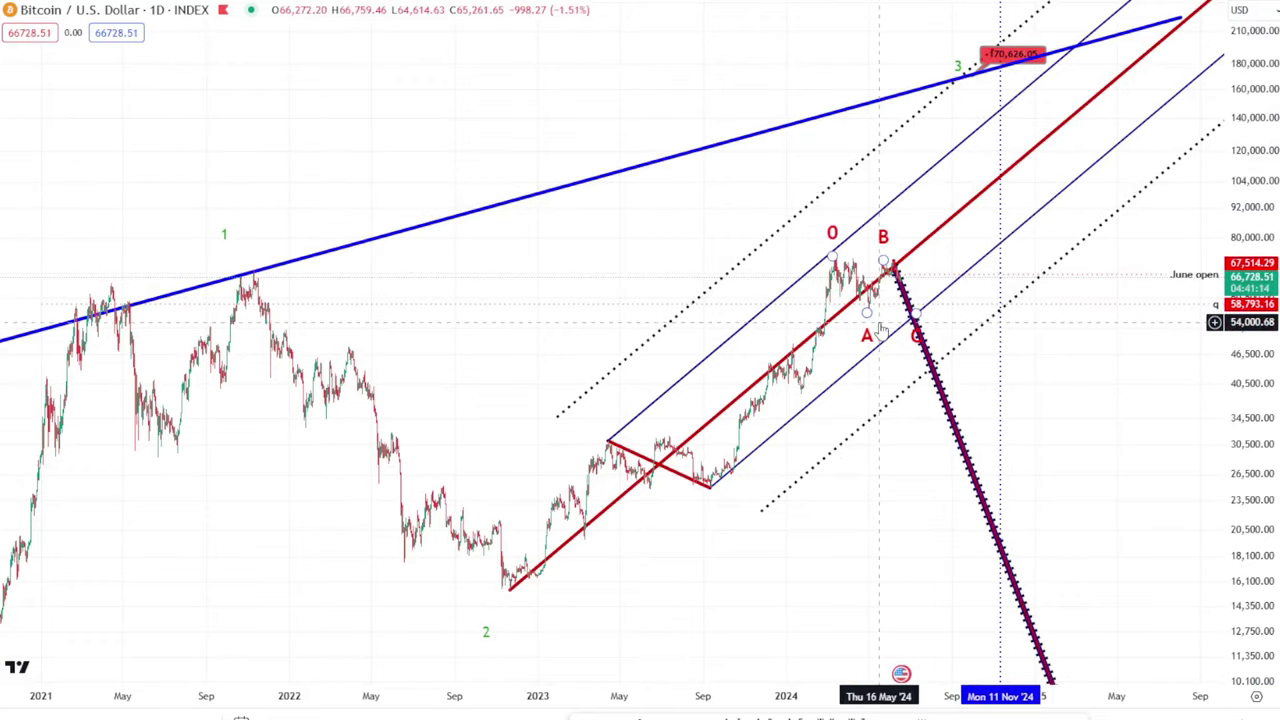
scroll(880, 330, "up", 3)
left_click_drag(694, 580, 827, 503)
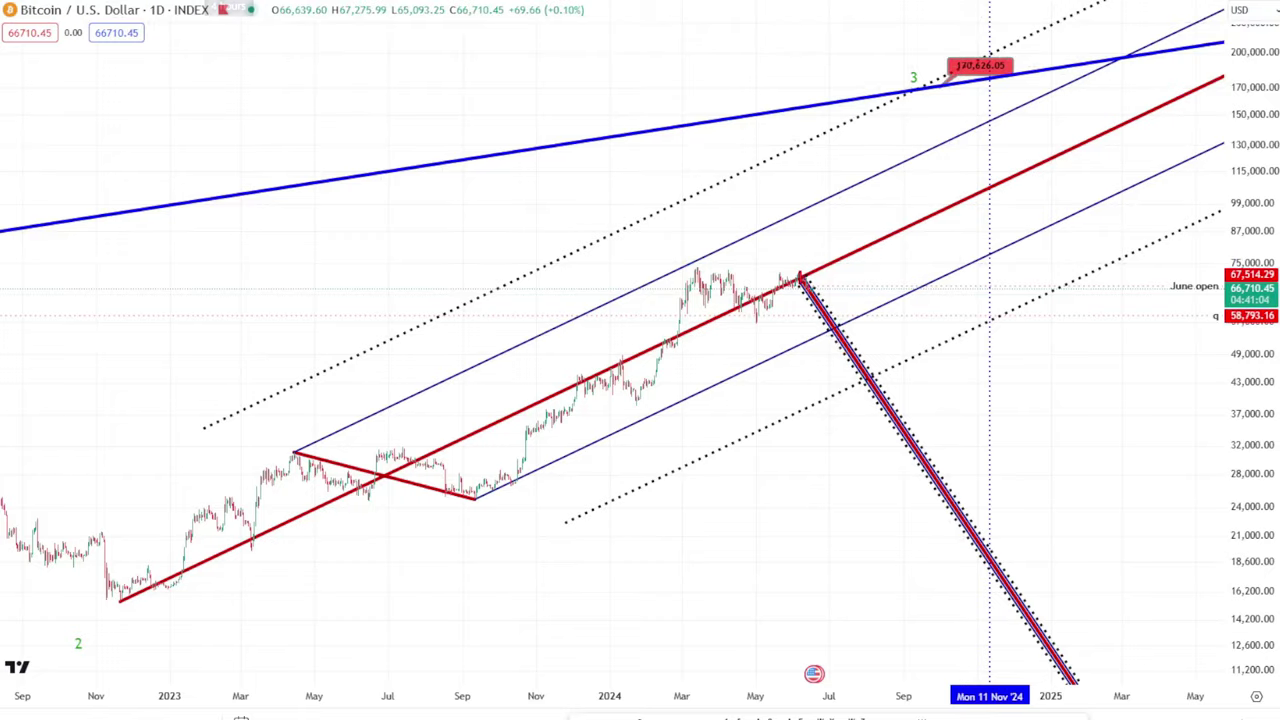
- Switch to 4h and draw an ABCDE correction from 73,853.45 through A at 56,352.70, B at 71,650.51, C at 64,411.37 and D at 71,501.03 to E at 70,242.97
left_click(228, 6)
scroll(763, 177, "down", 3)
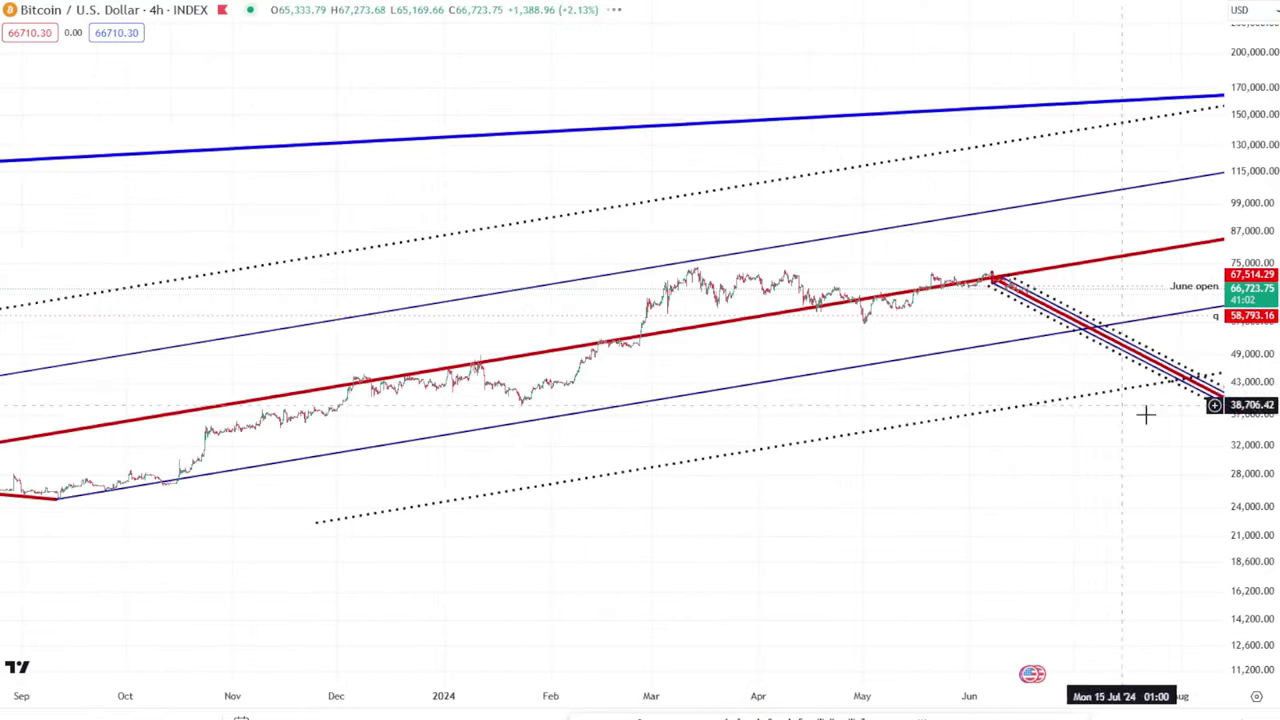
left_click_drag(1253, 495, 886, 237)
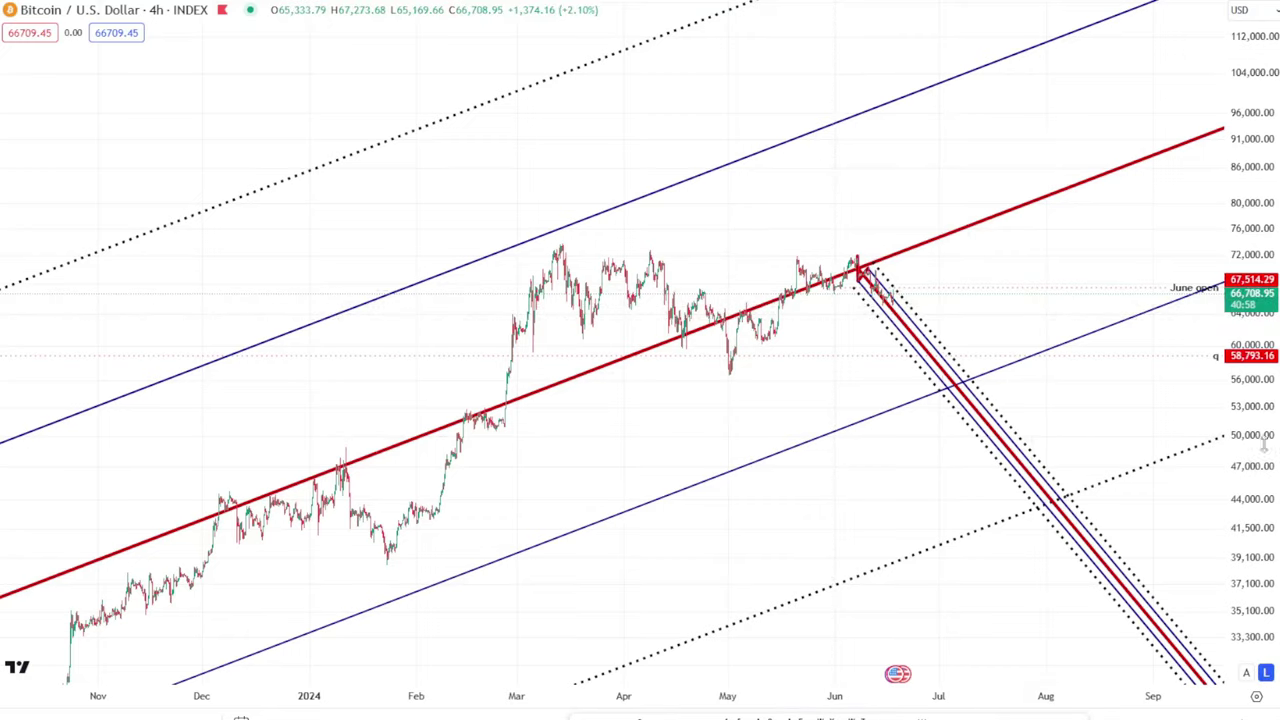
left_click_drag(1265, 442, 936, 240)
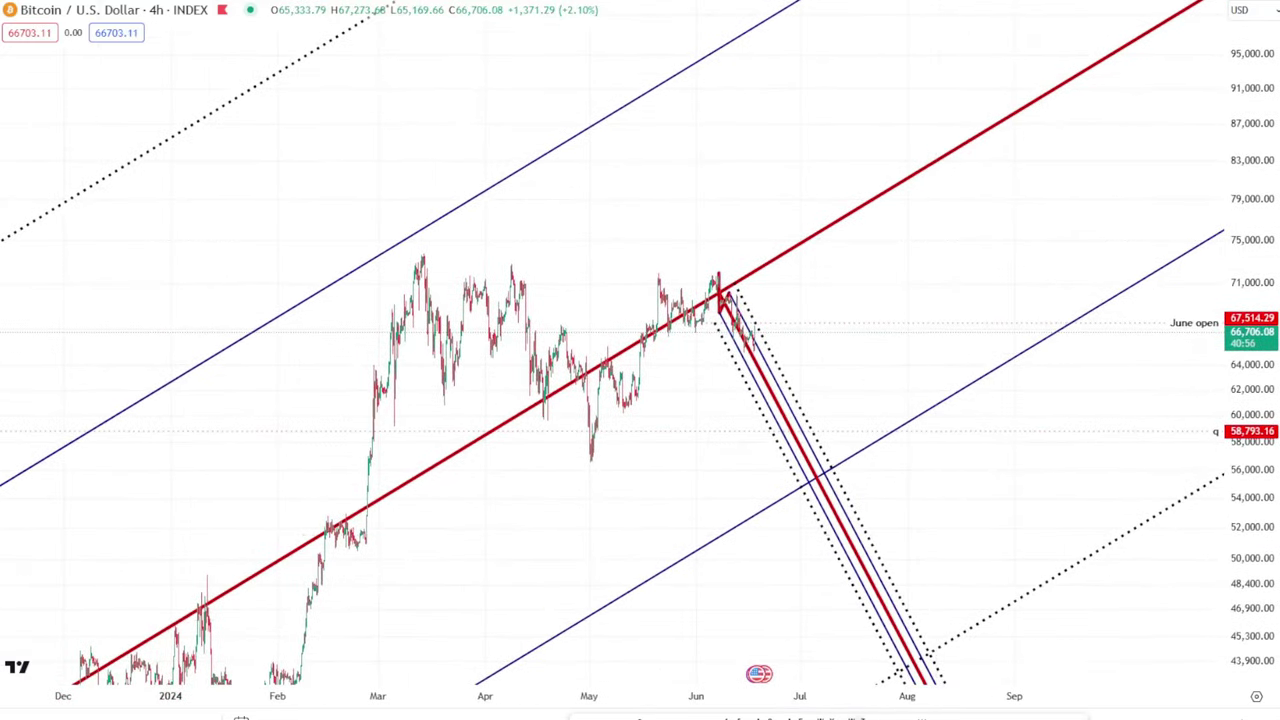
left_click(404, 253)
left_click(574, 465)
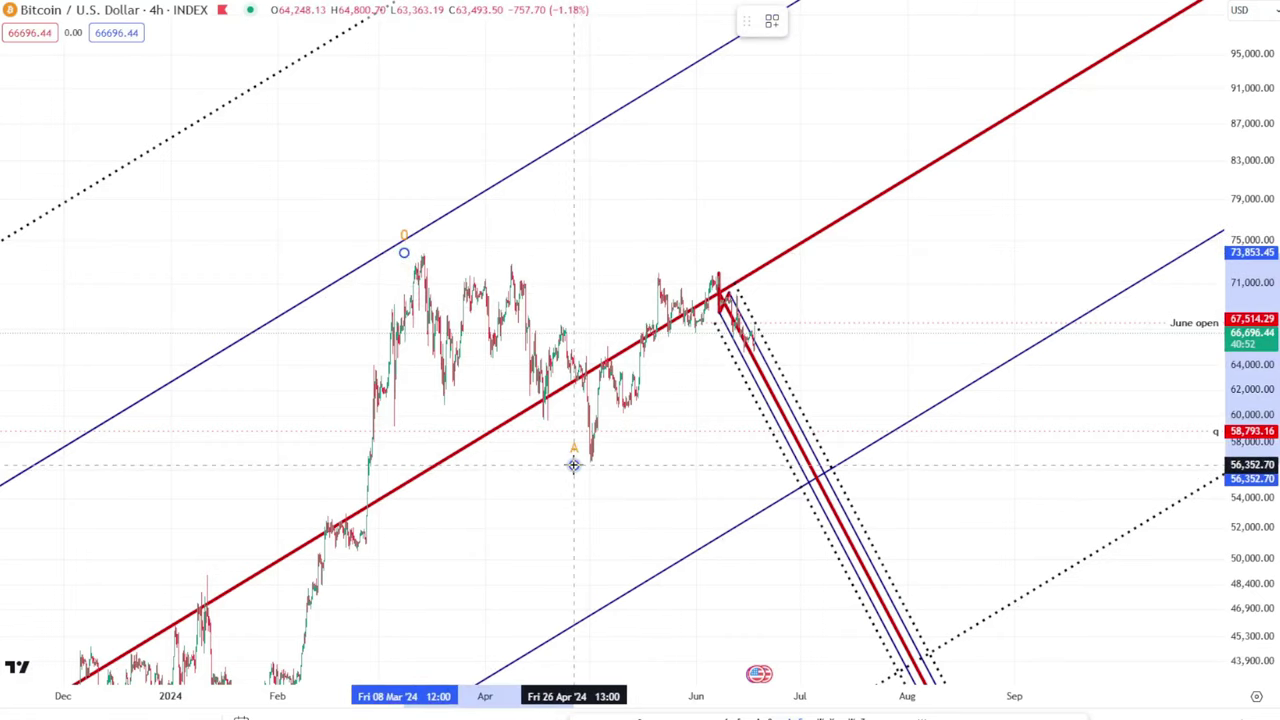
left_click(649, 275)
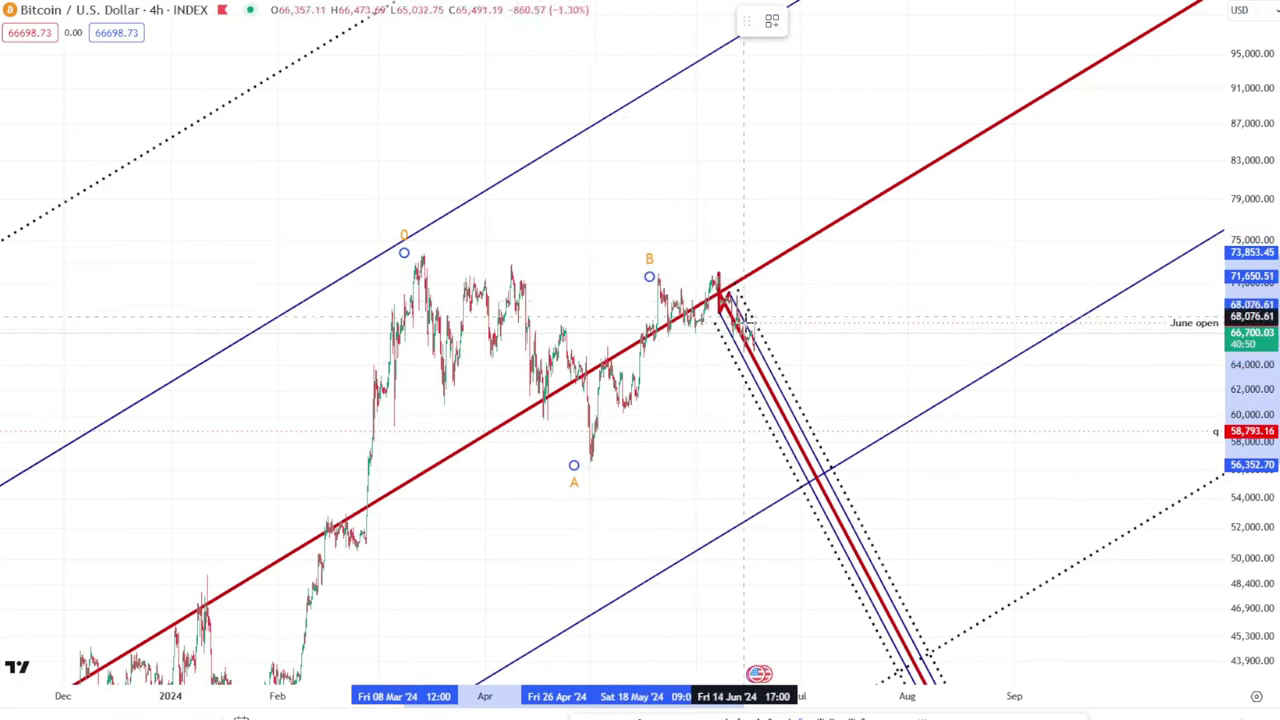
left_click(753, 360)
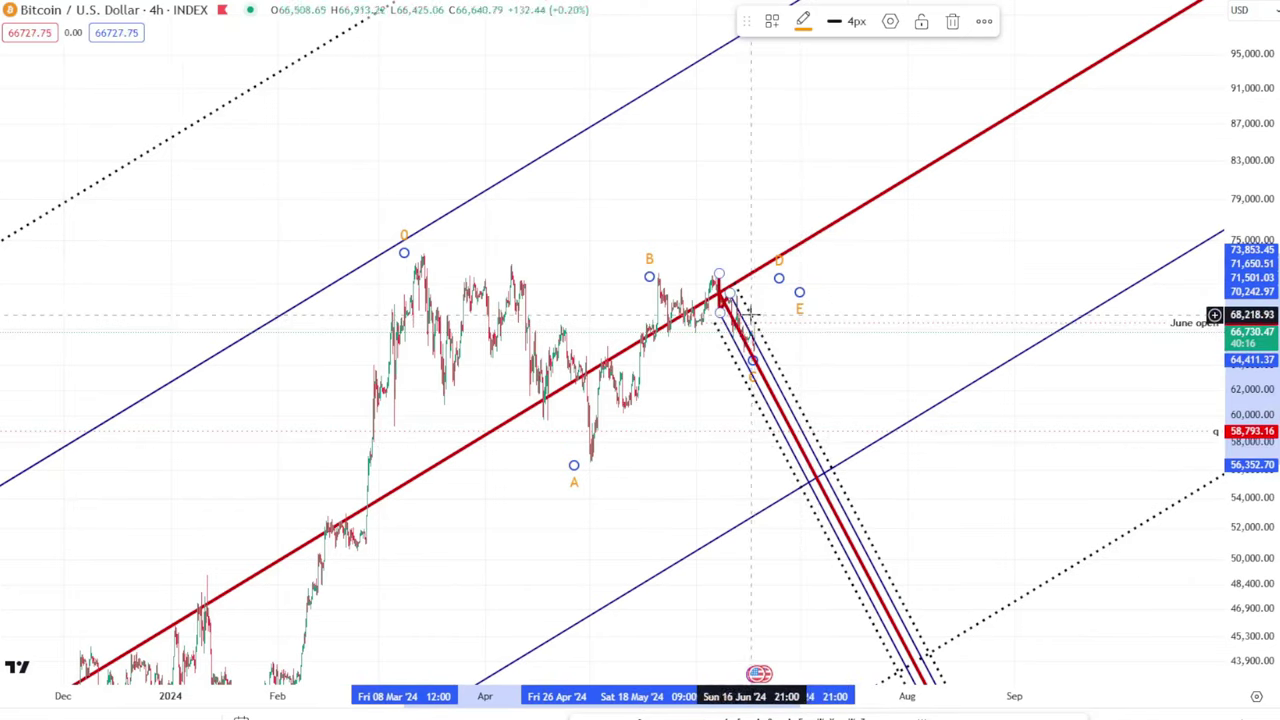
- View the ABCDE correction on 1D against the rising pitchfork and larger wave labels 1 to 4, and return to 4h
scroll(735, 313, "down", 3)
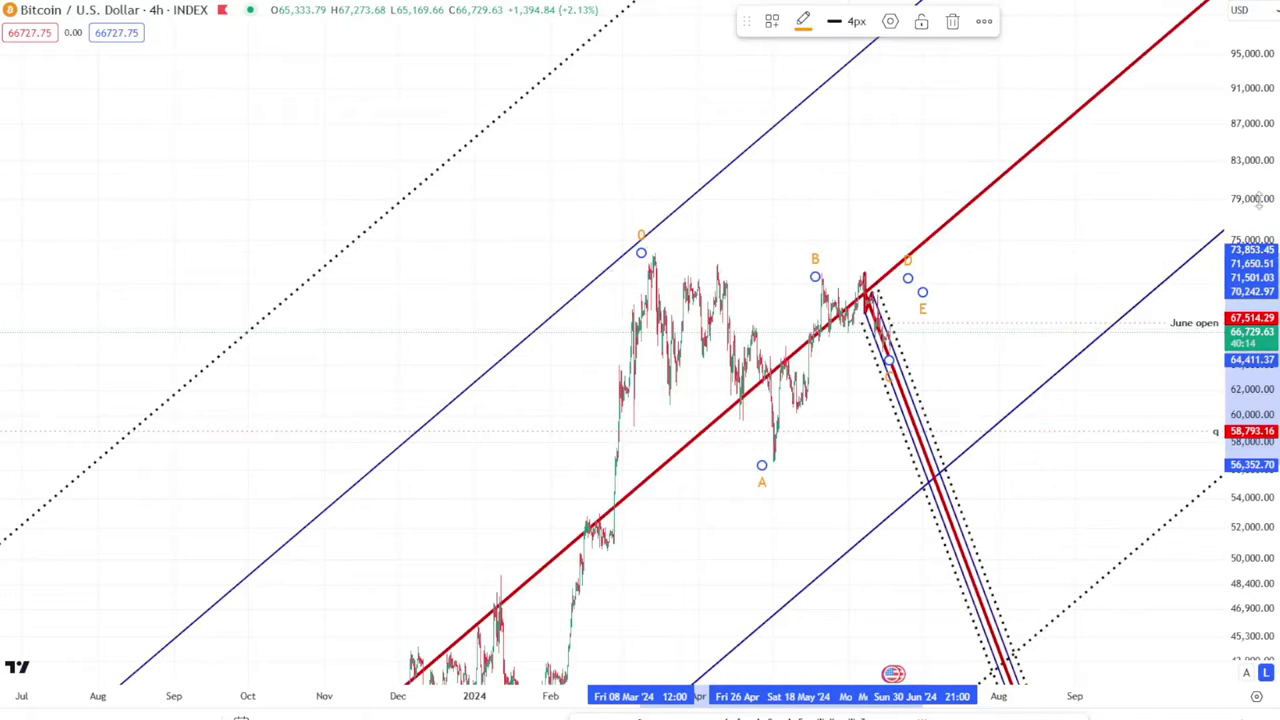
left_click_drag(1263, 112, 1262, 230)
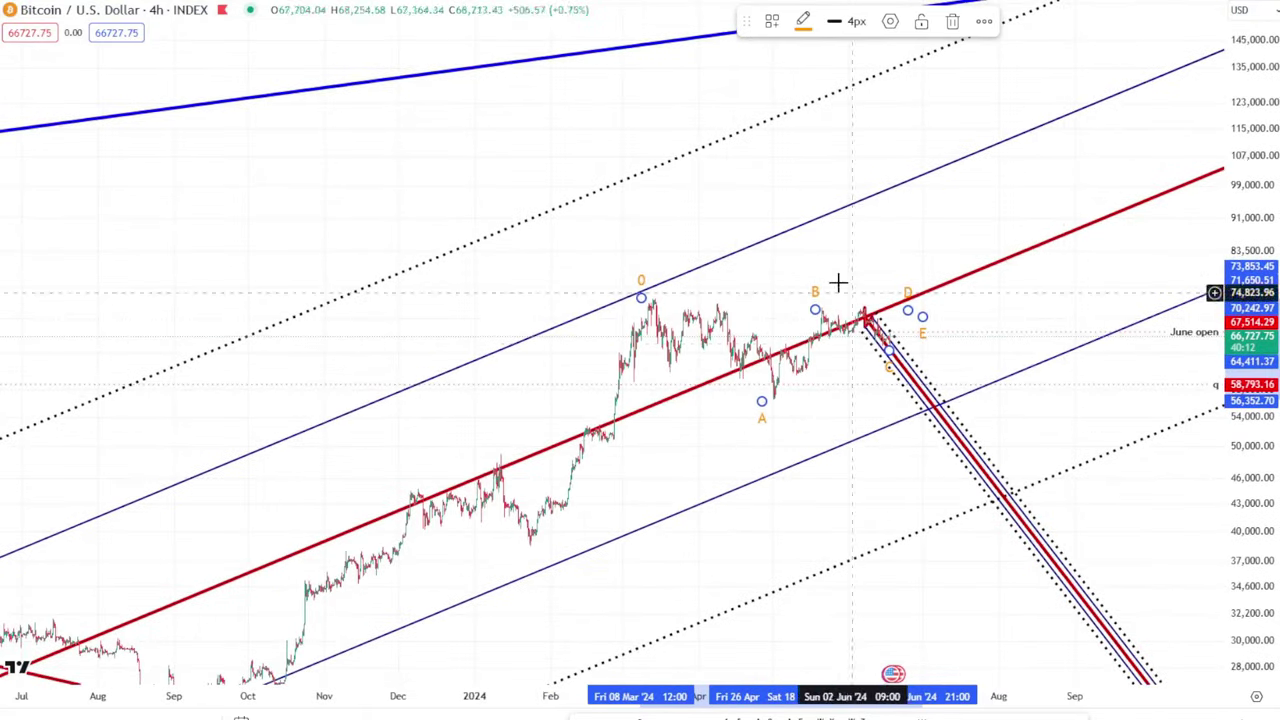
type("1D")
key("Return")
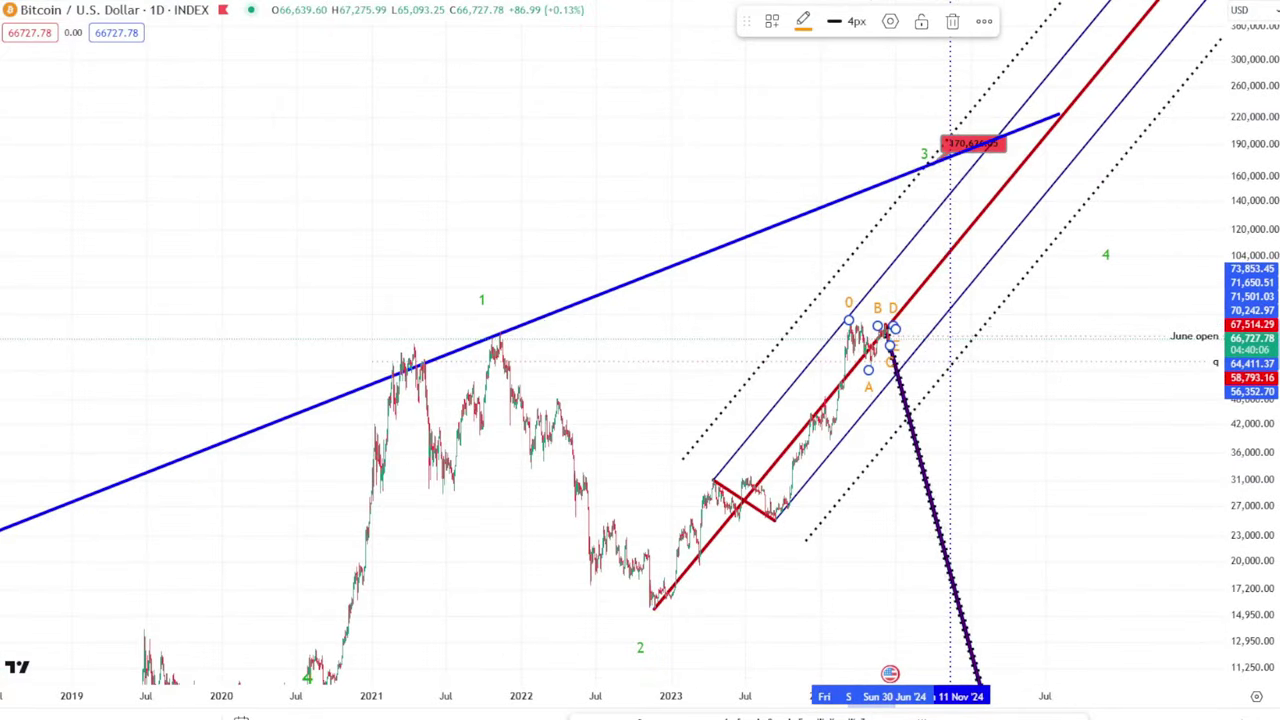
type("4h")
key("Return")
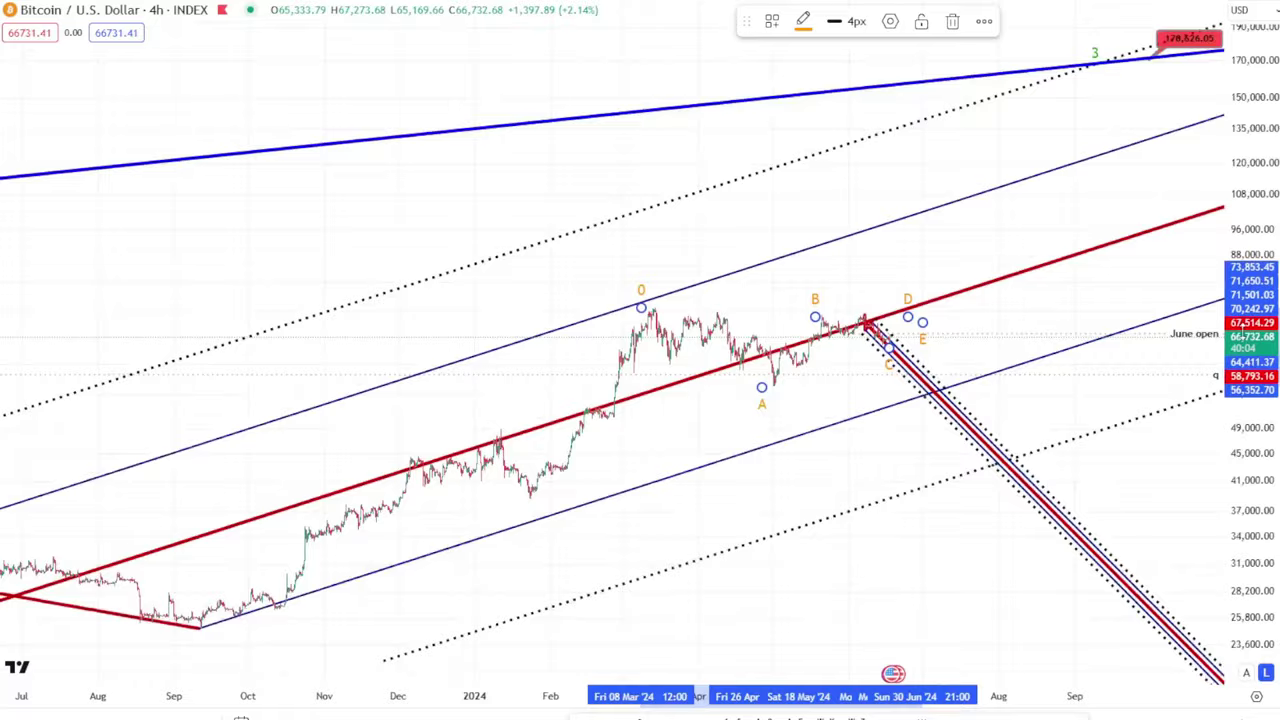
- Examine the ABCDE correction on the 4h chart, especially where point C sits within the small falling pitchfork
scroll(1015, 318, "up", 3)
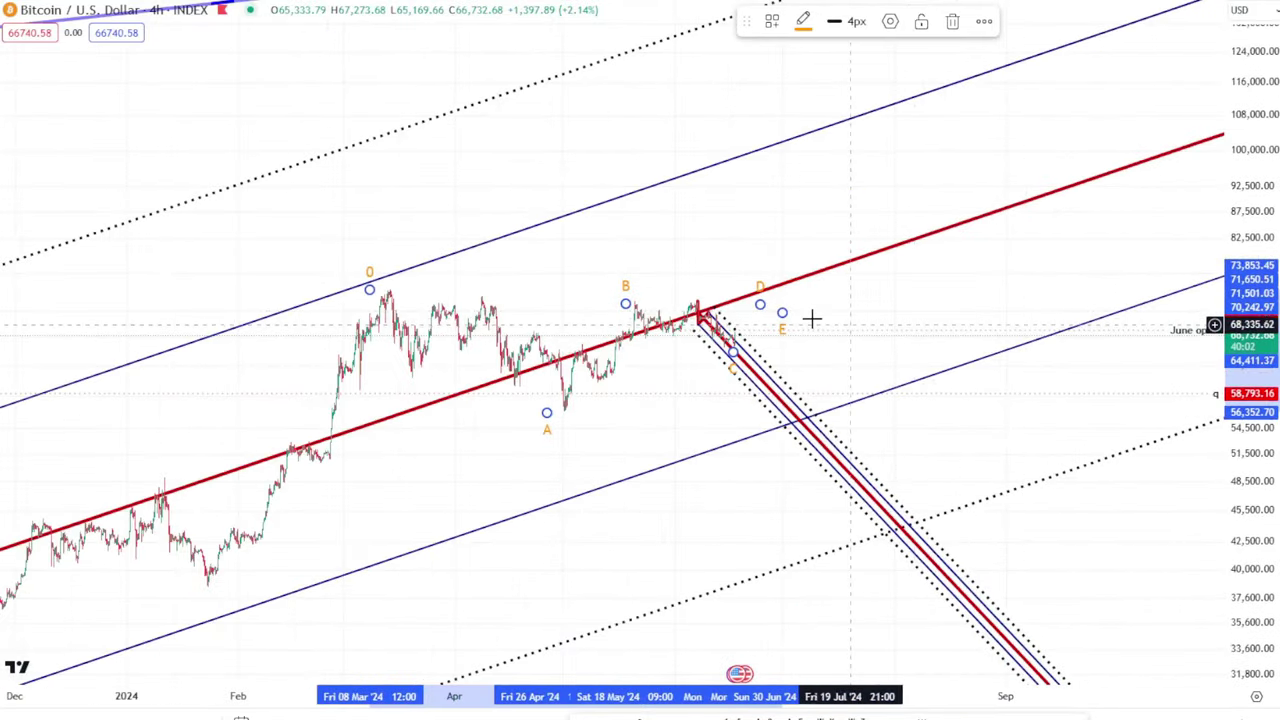
scroll(903, 491, "up", 3)
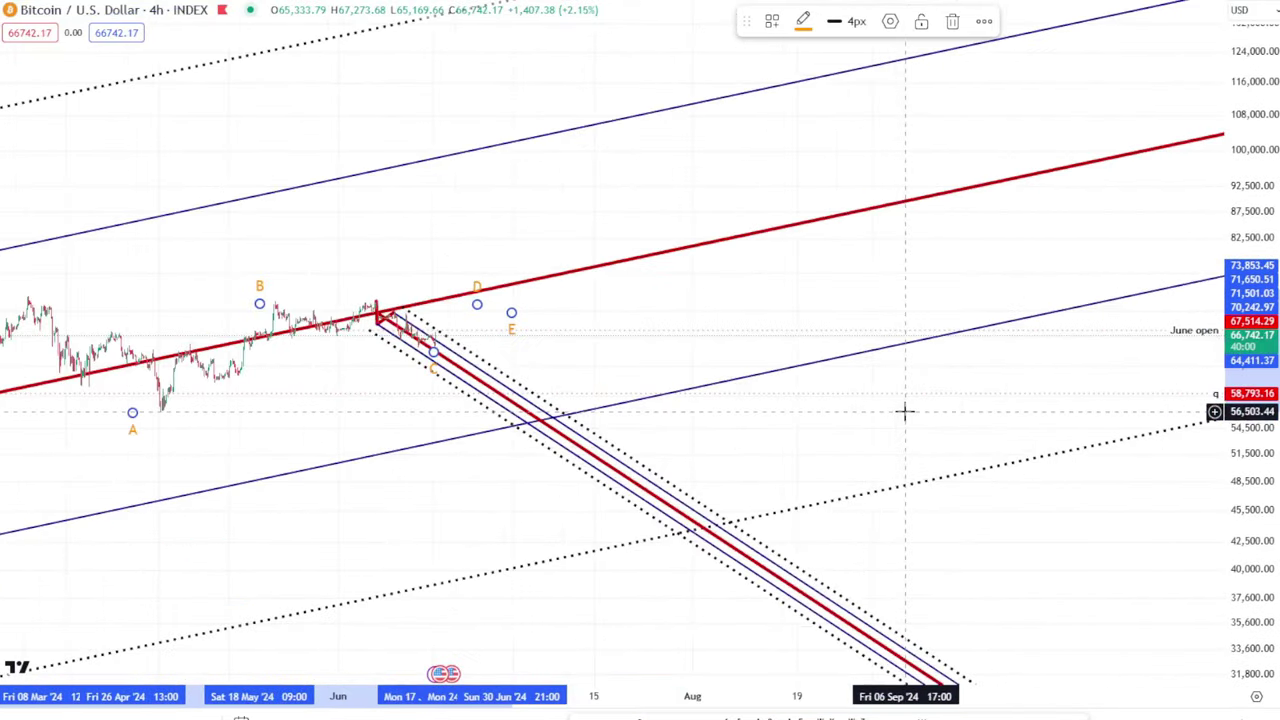
scroll(1180, 491, "down", 3)
scroll(1200, 340, "up", 5)
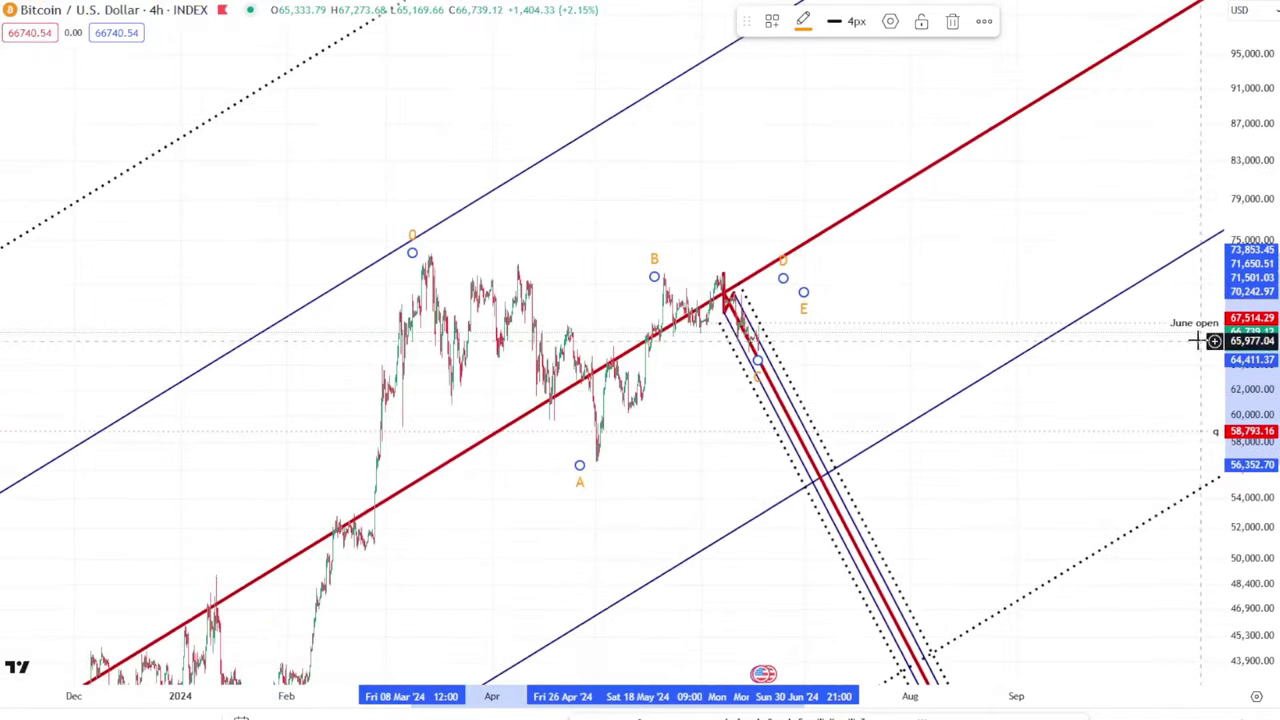
scroll(1006, 323, "down", 3)
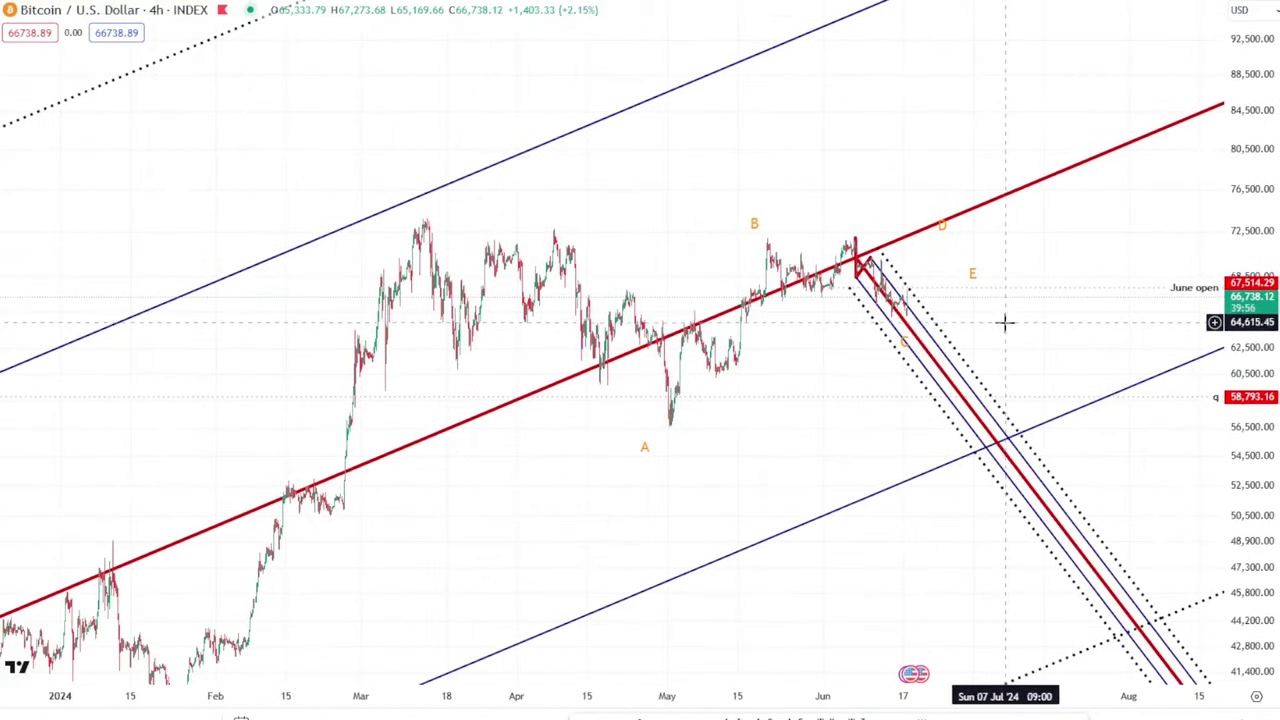
scroll(906, 331, "up", 5)
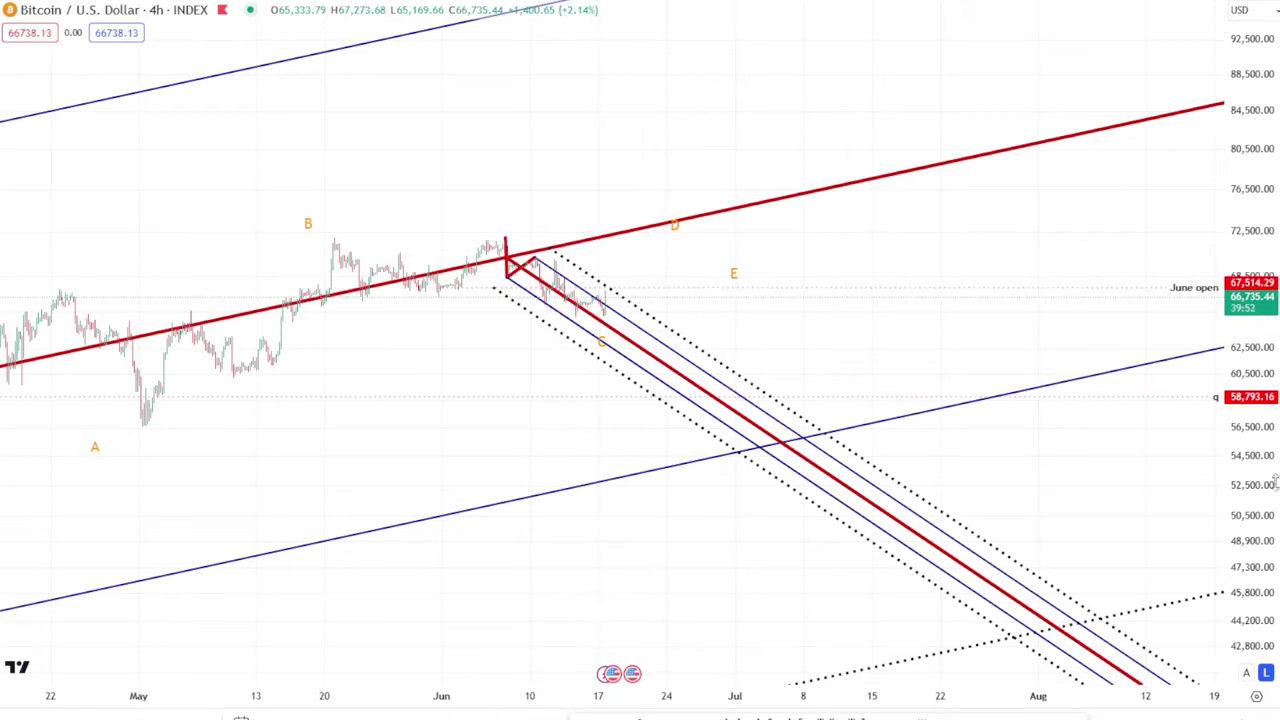
left_click_drag(1276, 482, 1270, 400)
scroll(900, 277, "up", 3)
scroll(492, 306, "left", 3)
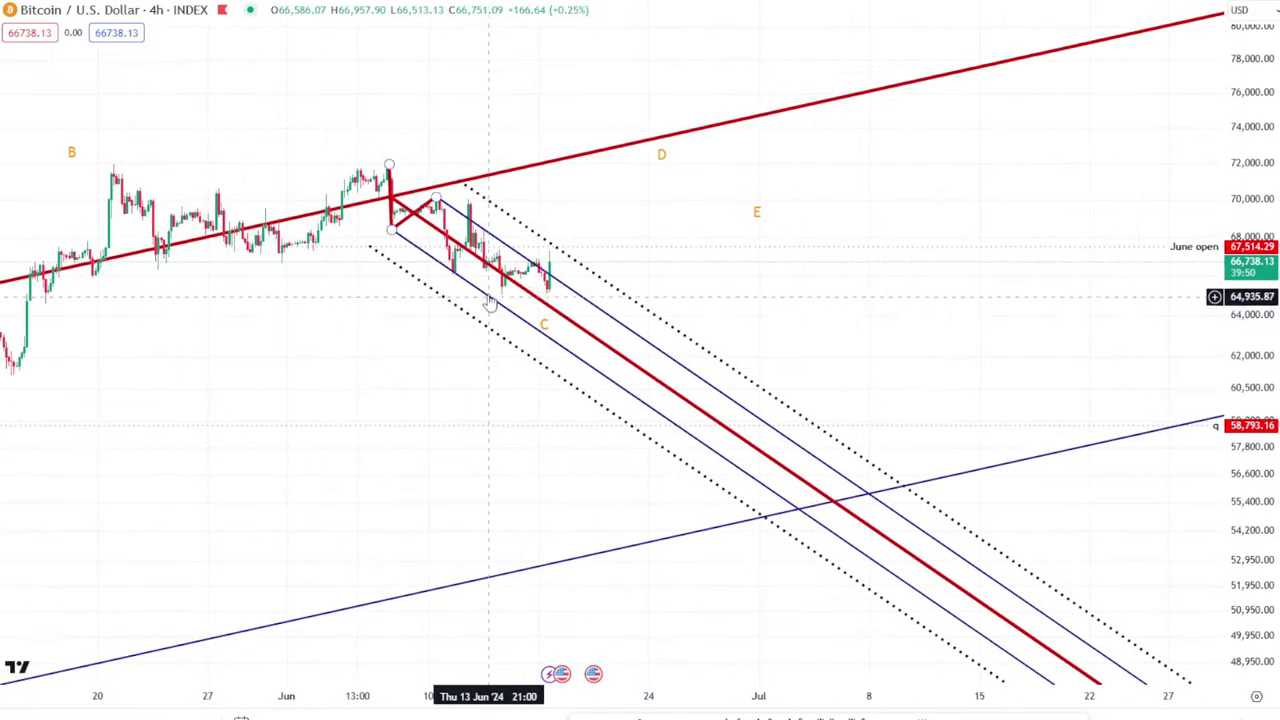
- Draw a Fibonacci retracement from the low near point A at 56,627.80 up to the high at 72,003.10
scroll(490, 305, "left", 2)
scroll(838, 462, "down", 3)
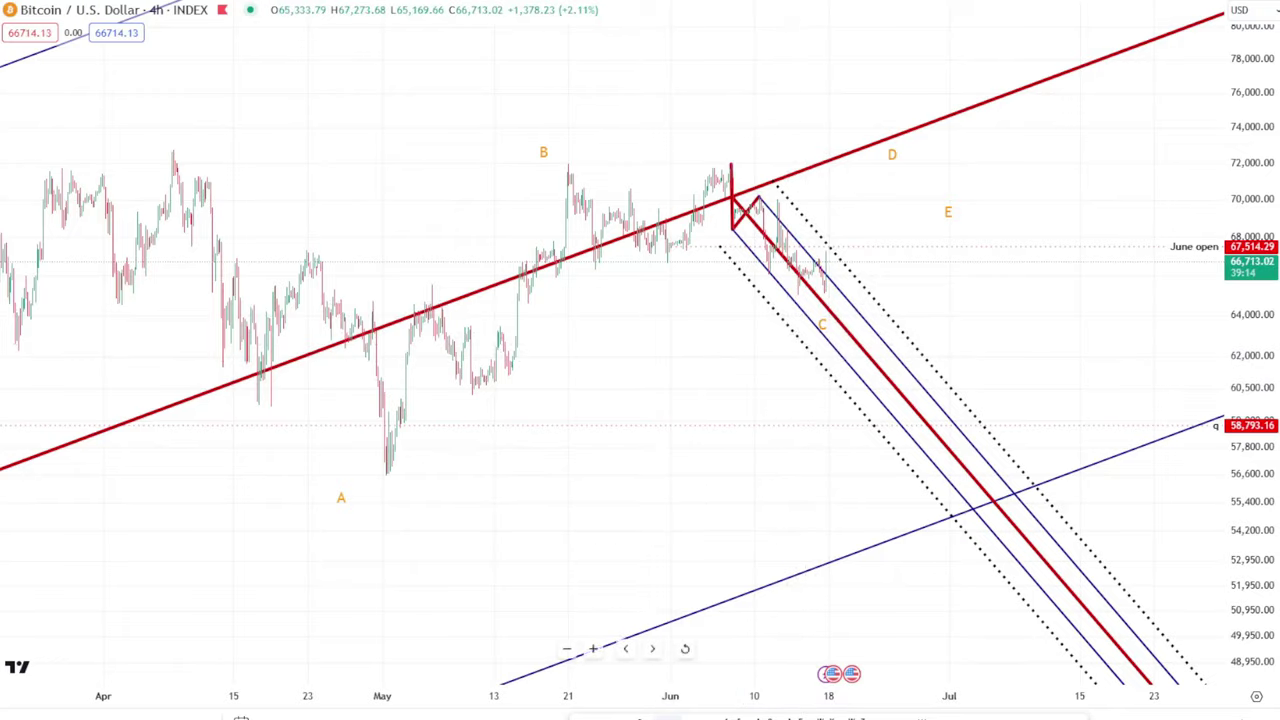
left_click(364, 474)
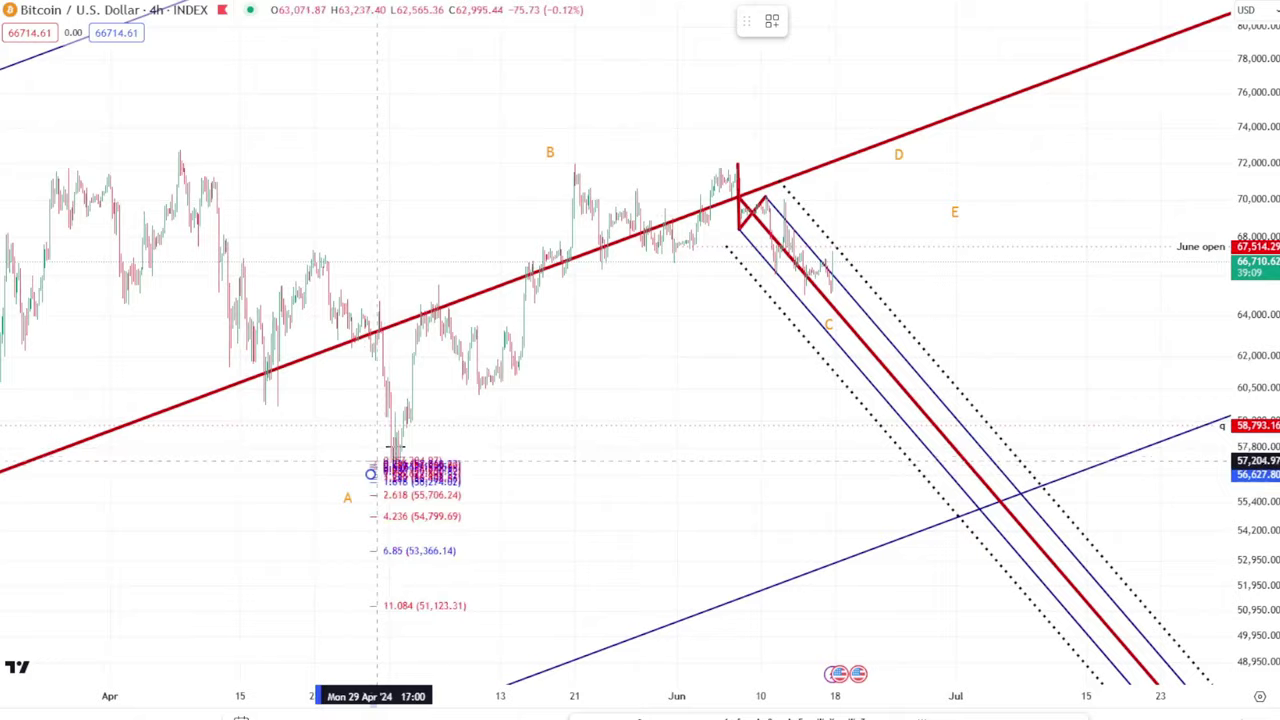
left_click(952, 162)
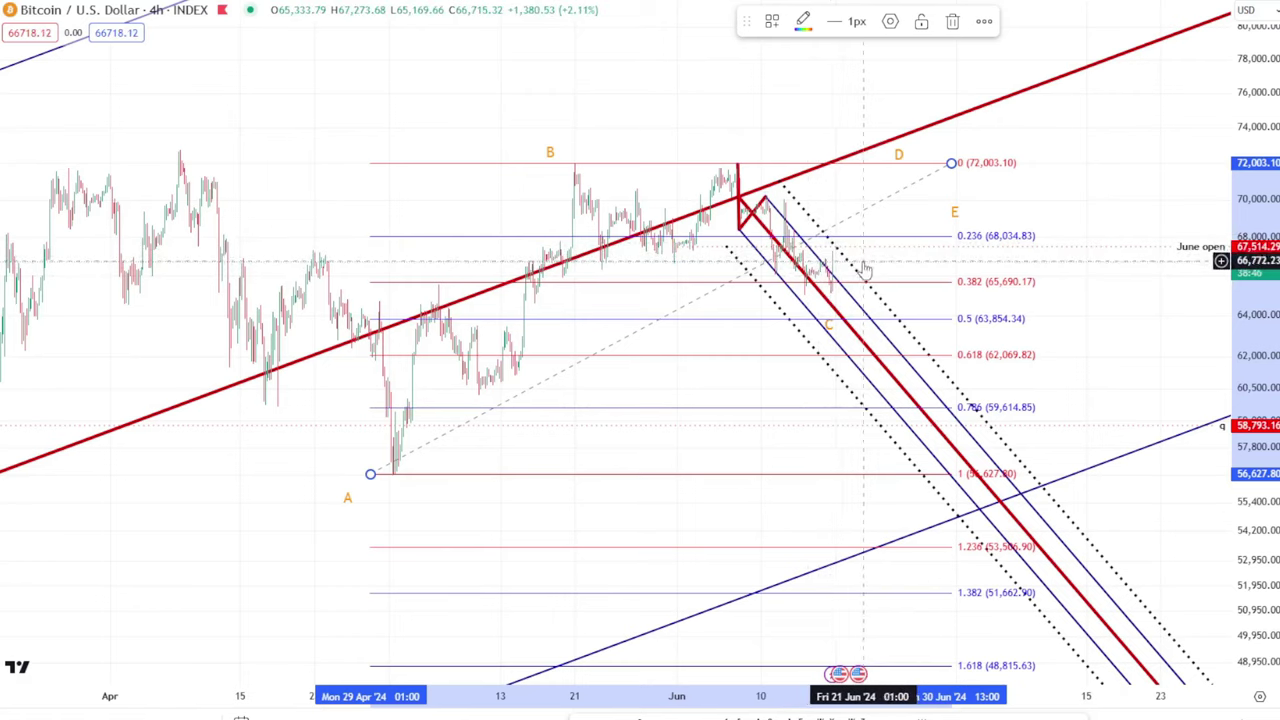
- Examine the Fibonacci retracement levels against recent price, the falling pitchfork and the rising pitchfork's lower line
scroll(866, 268, "up", 3)
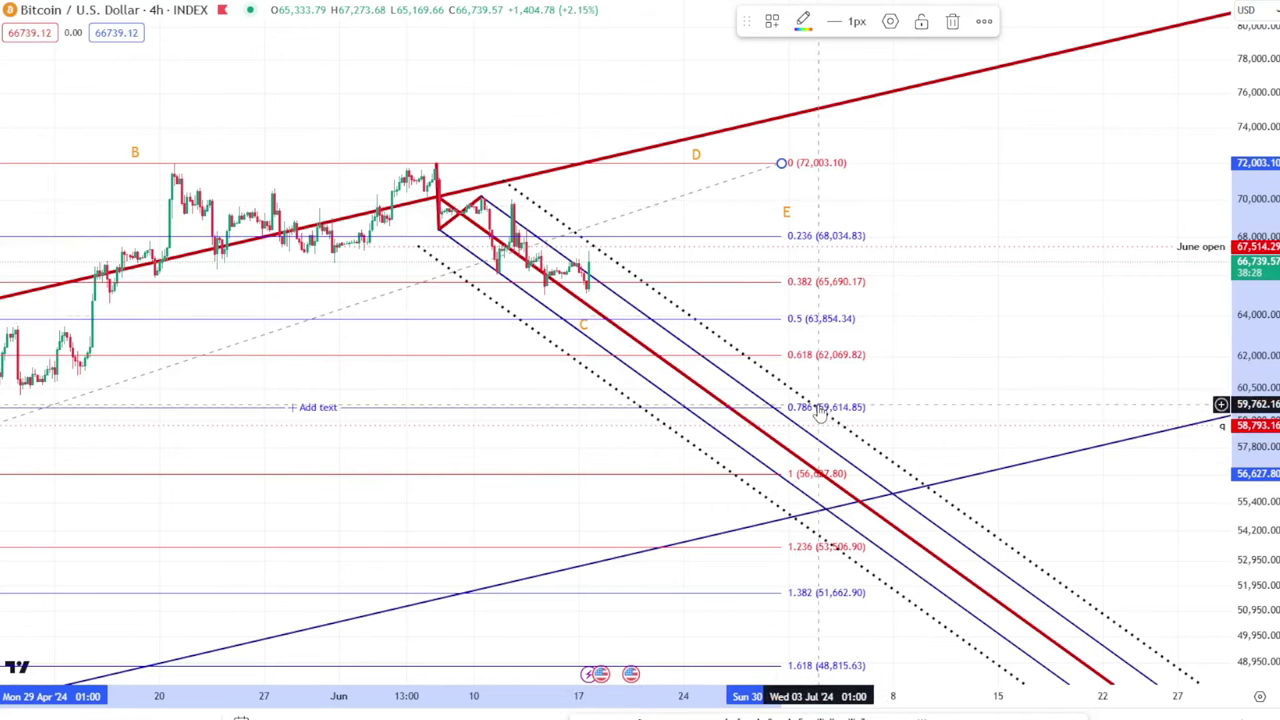
scroll(538, 378, "down", 2)
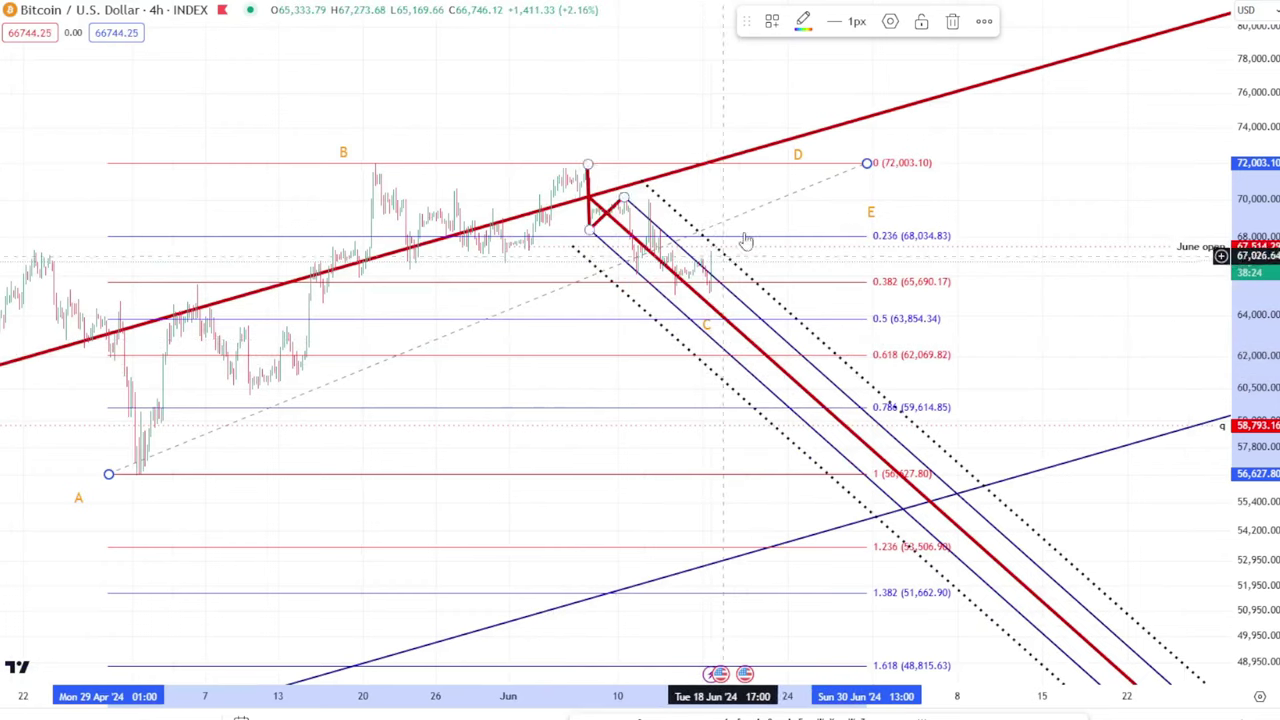
scroll(745, 230, "down", 2)
scroll(745, 224, "down", 3)
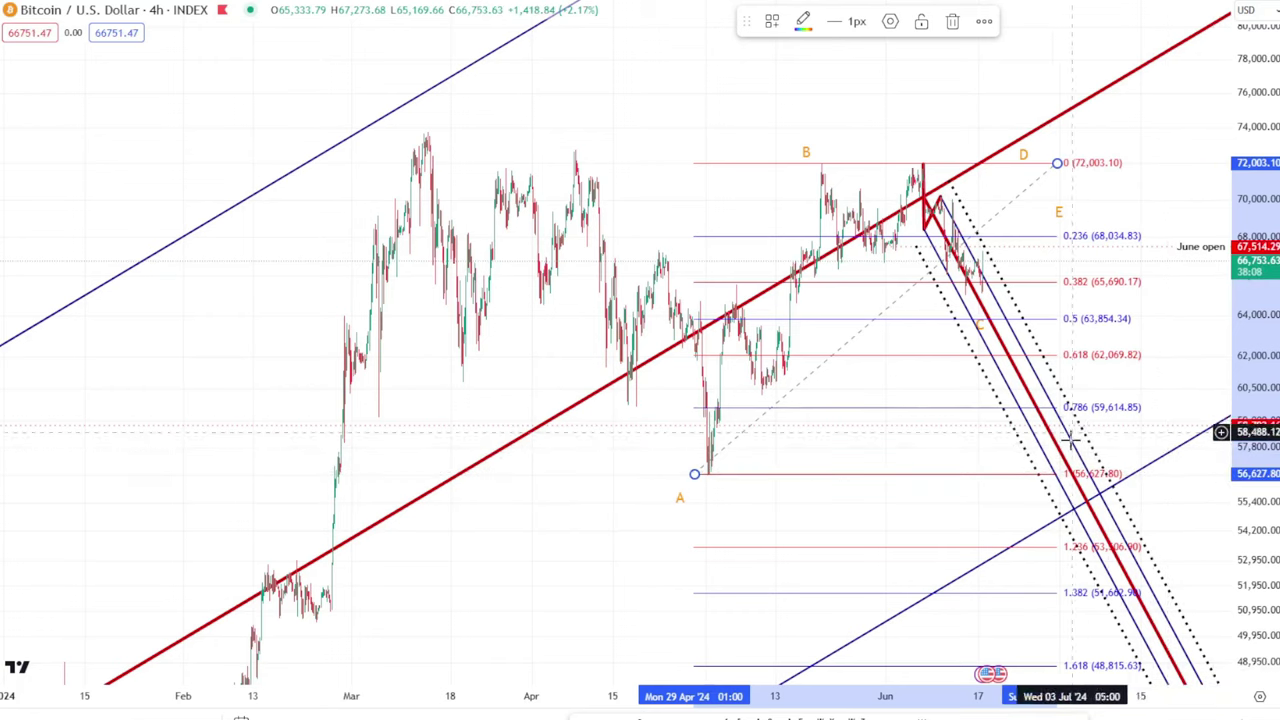
left_click_drag(1262, 200, 1262, 250)
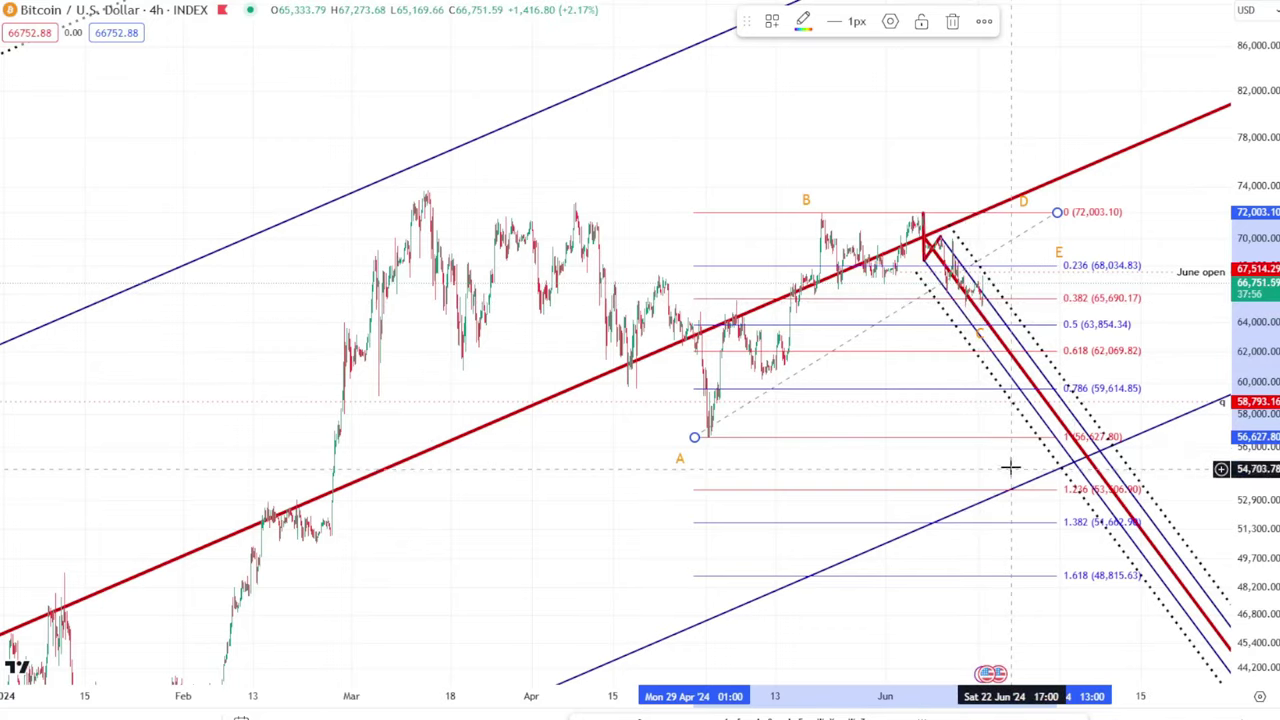
scroll(1100, 480, "up", 4)
scroll(845, 268, "up", 5)
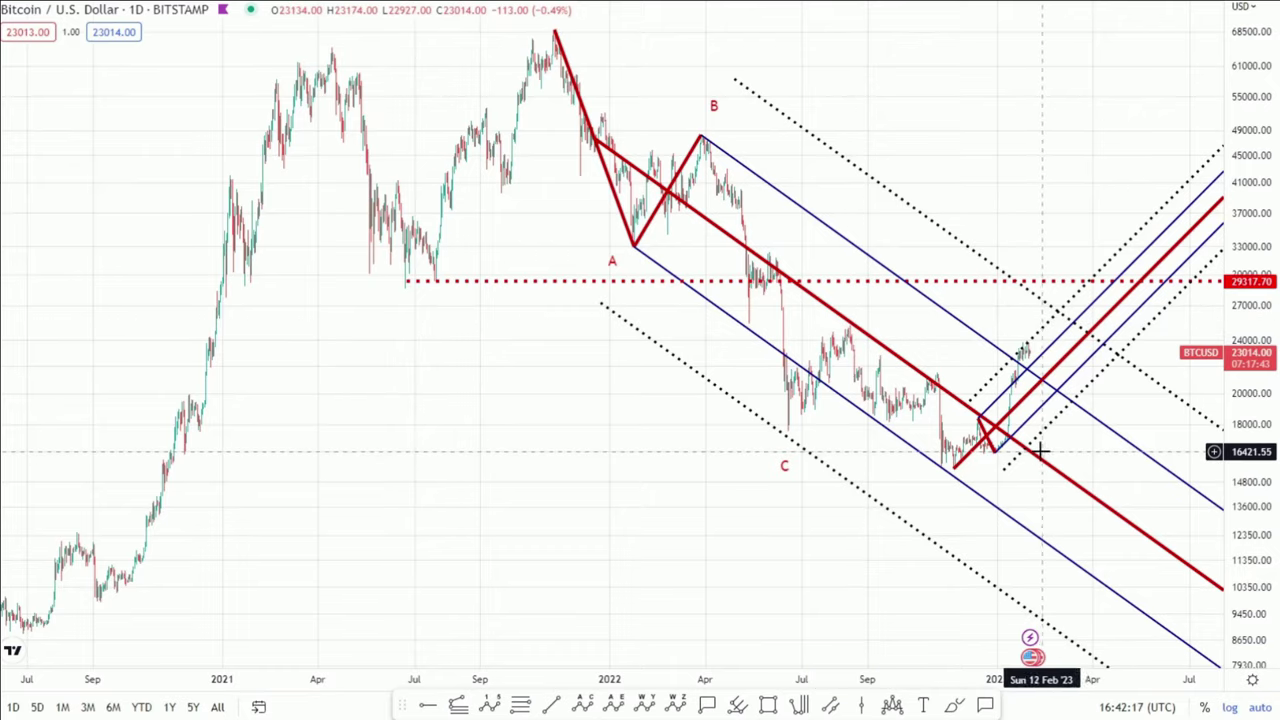
scroll(1200, 491, "up", 3)
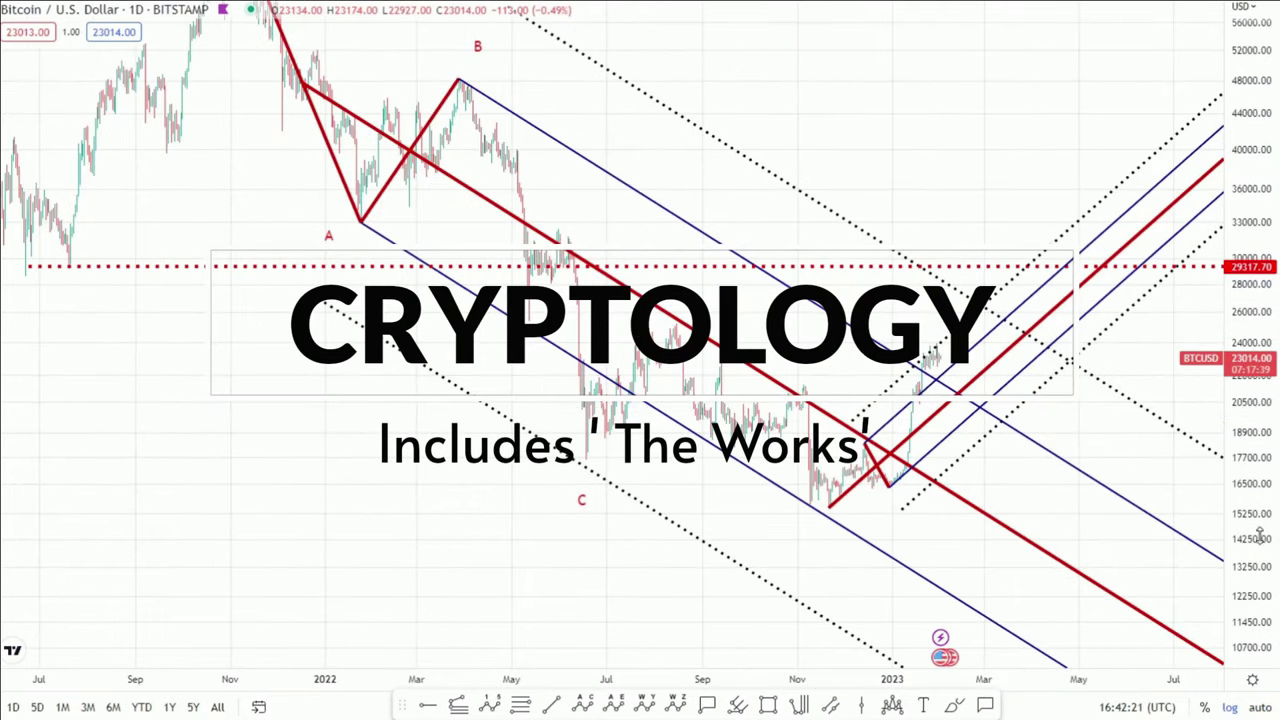
scroll(1034, 446, "up", 2)
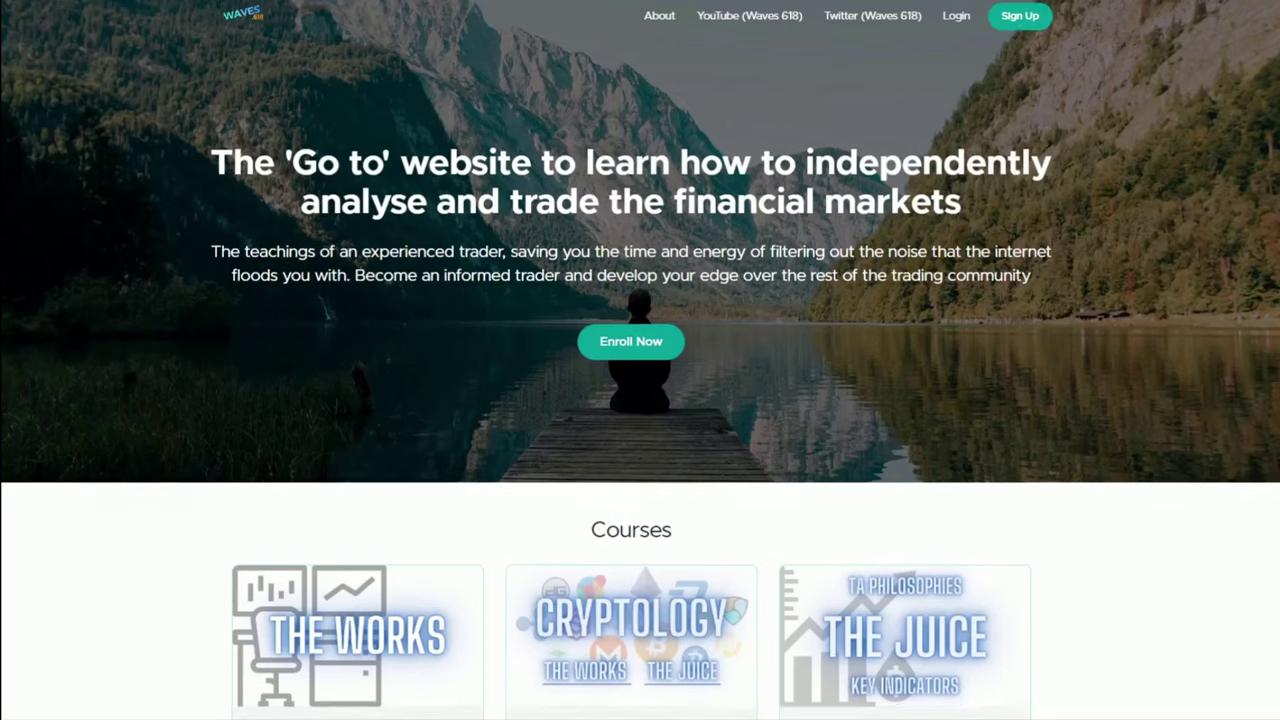
- Browse the courses on the Waves 618 website and open the Cryptology course page
scroll(640, 360, "down", 3)
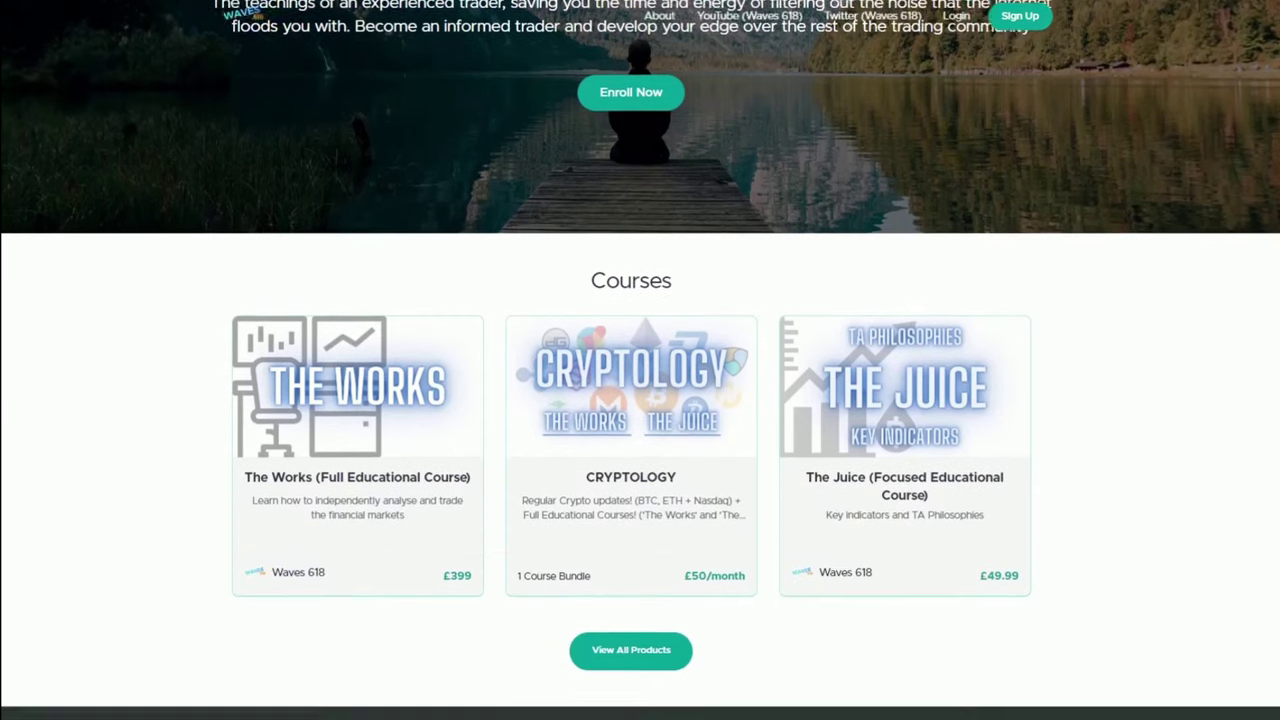
left_click(673, 312)
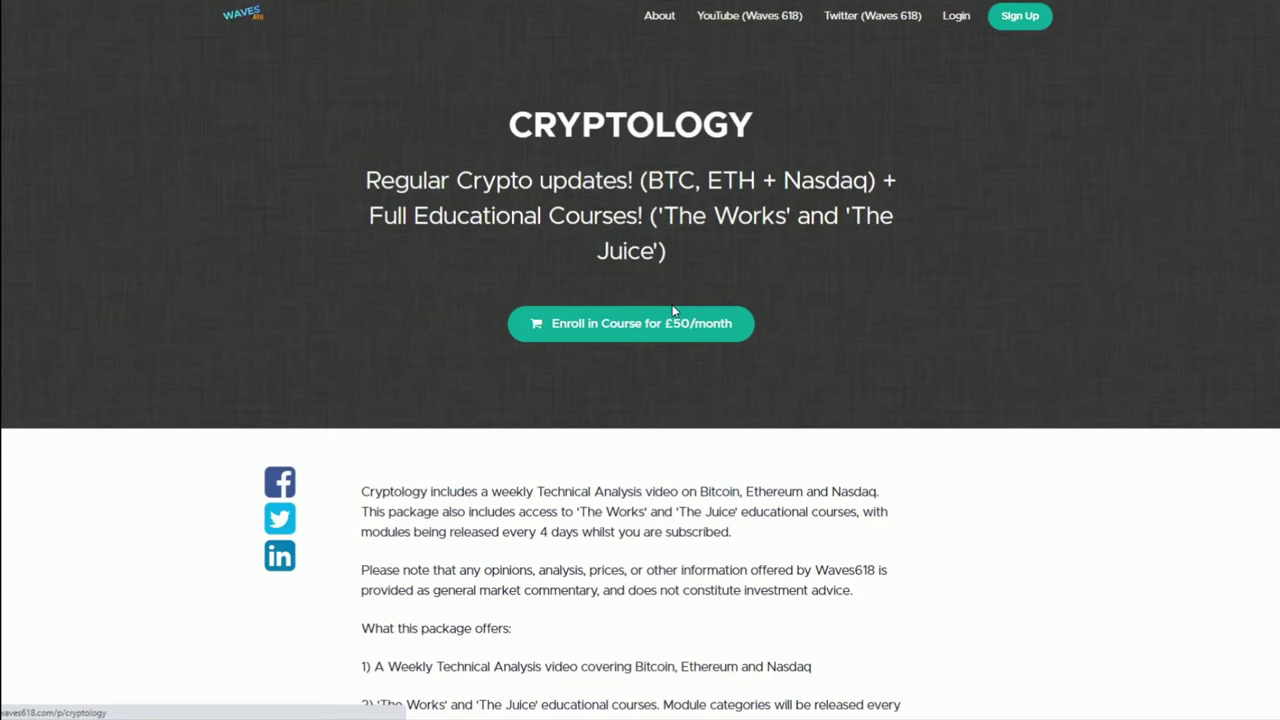